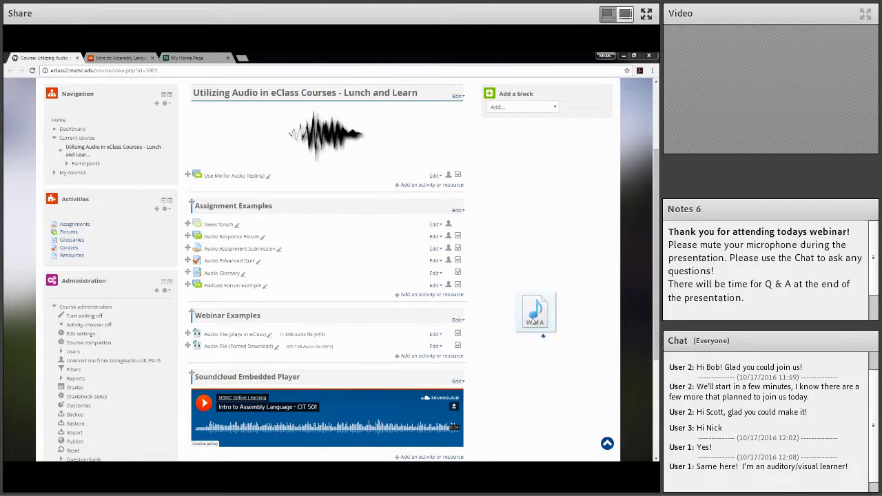
Upload the WMA recording named test to the top section of the course page
click(130, 58)
click(64, 58)
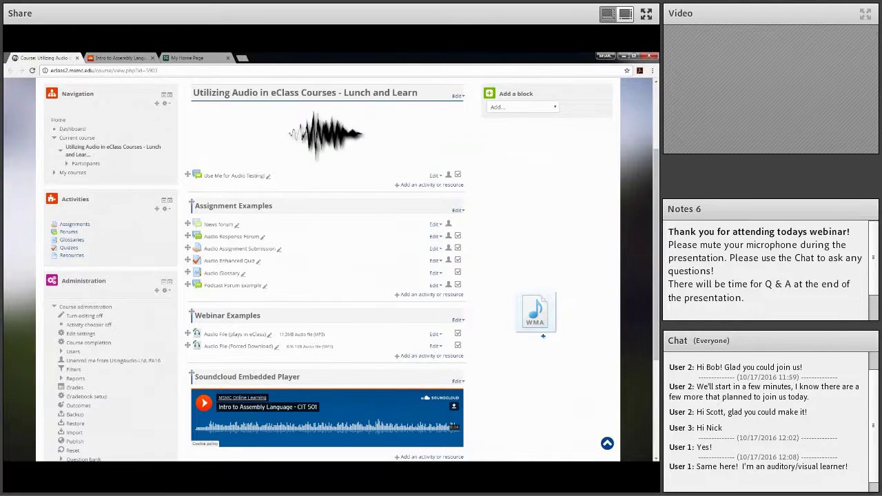
drag(543, 336, 349, 197)
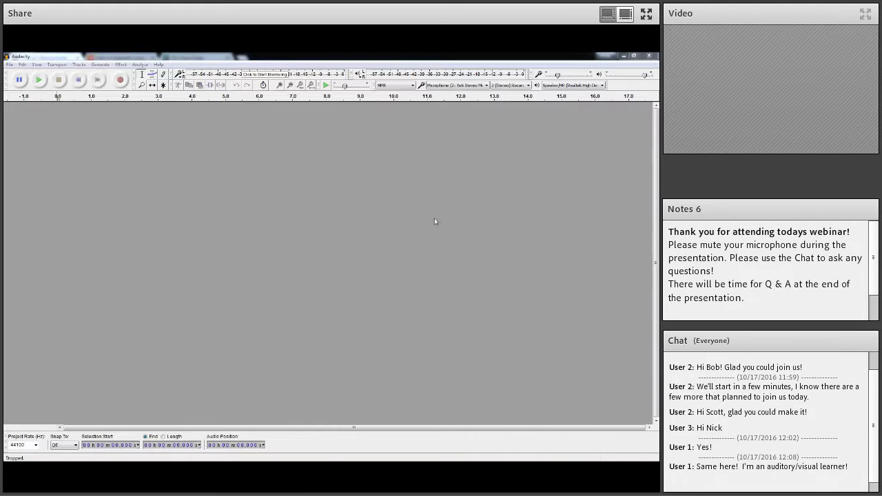
Switch to Audacity, record about 11 seconds of microphone audio and play back its beginning
click(120, 79)
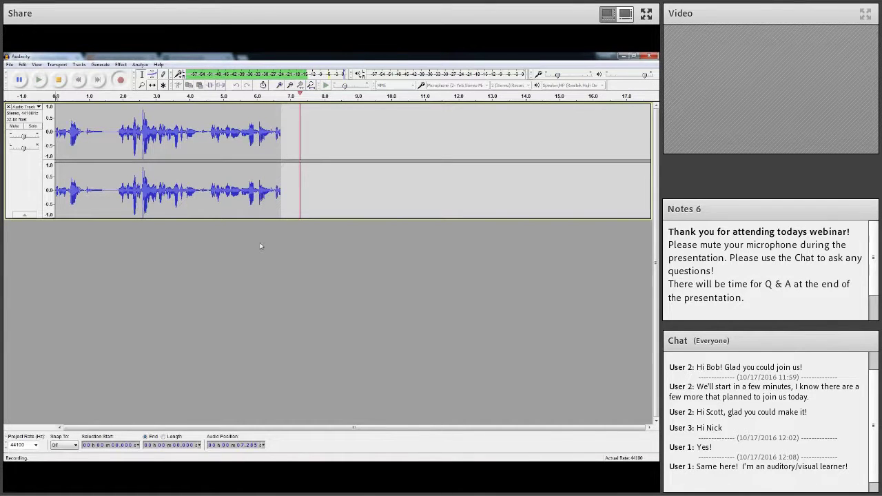
key(space)
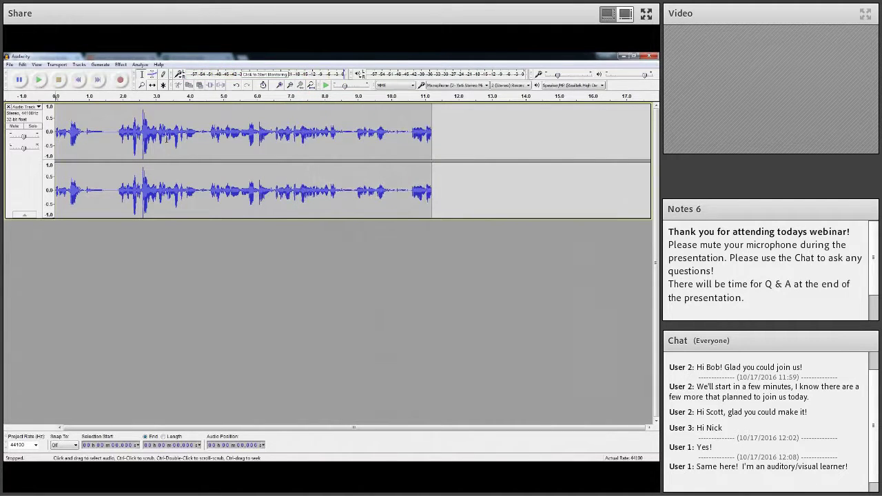
key(space)
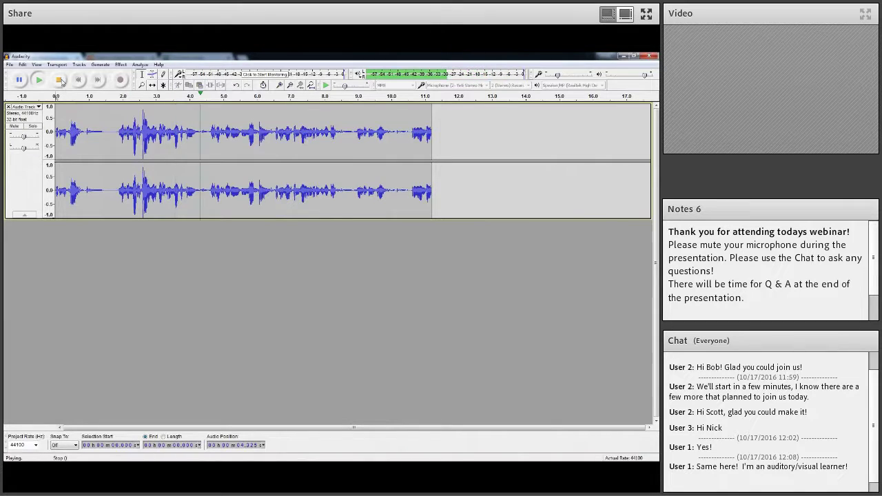
key(space)
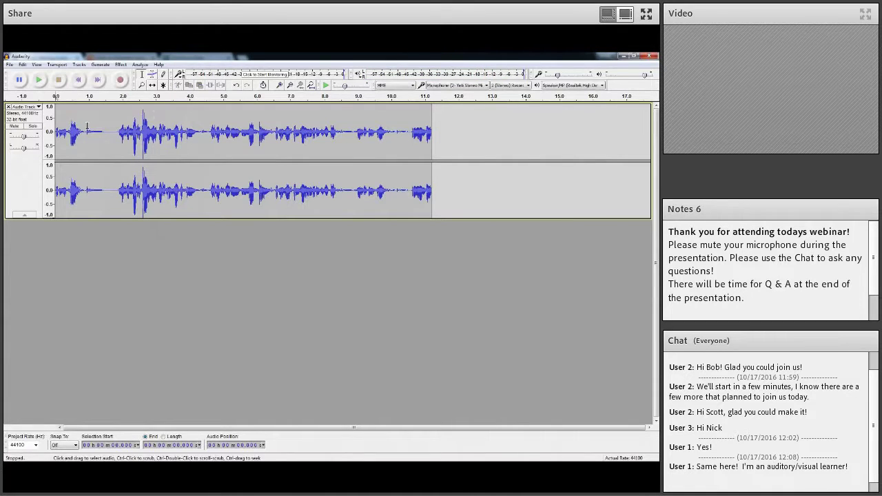
Delete the quiet pause at about 0.94–1.88 s and the one at about 7.6–8.1 s from the recording
drag(86, 138, 118, 138)
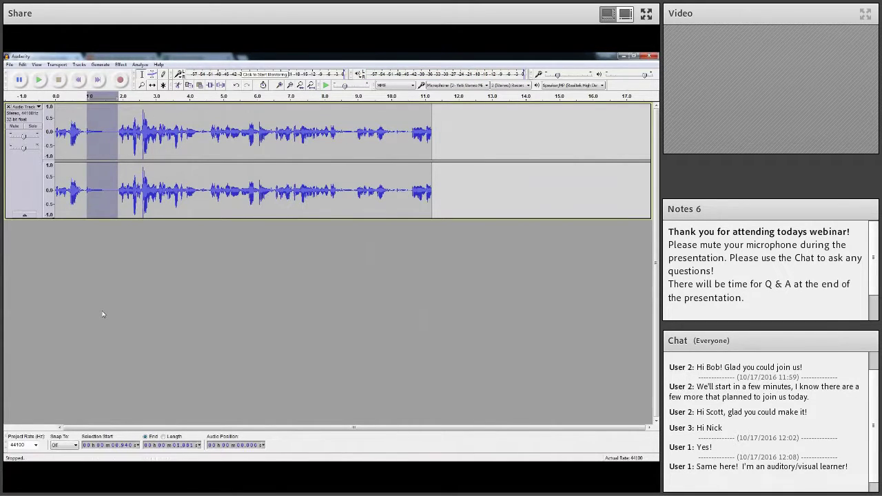
key(Delete)
drag(310, 131, 327, 131)
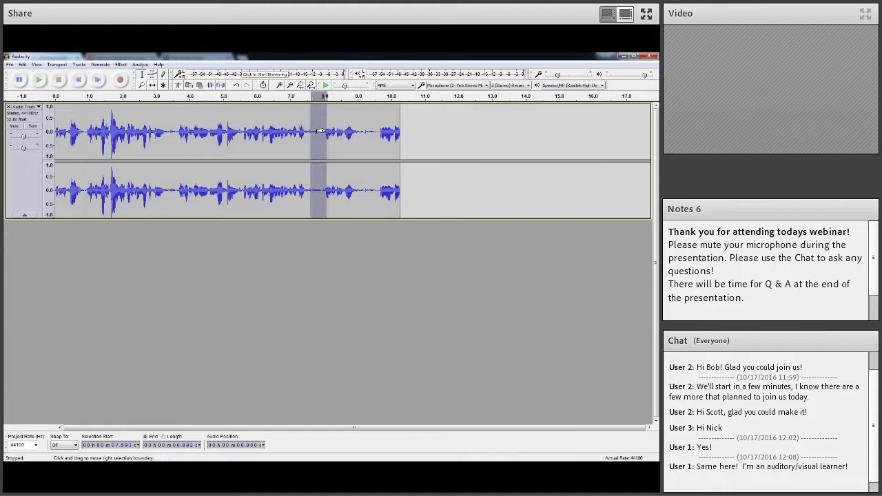
key(Delete)
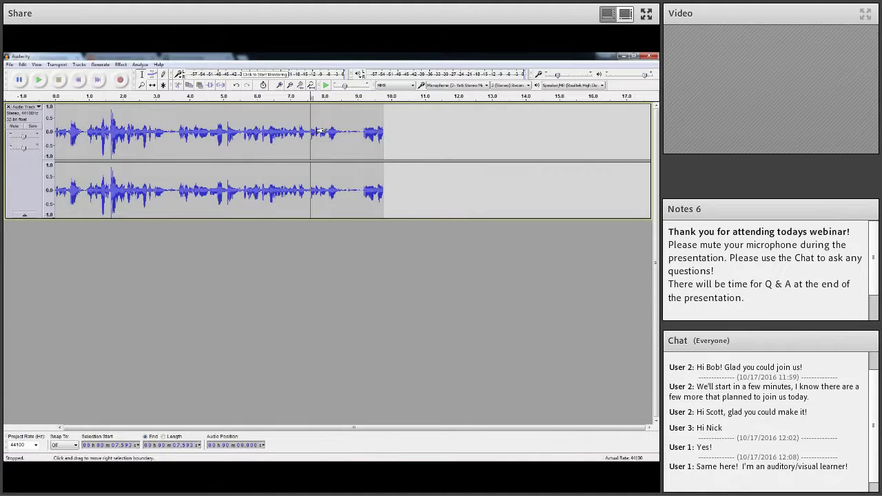
Play back the first few seconds of the edited recording to check the cuts
key(Home)
key(space)
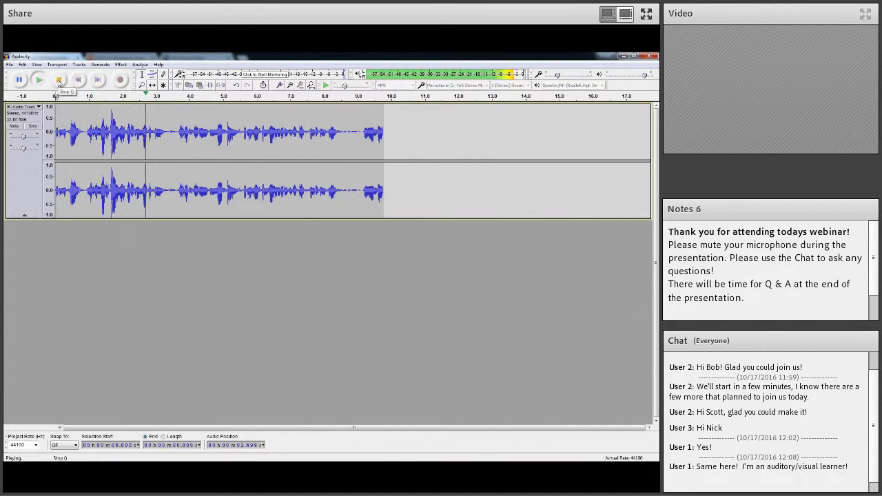
key(space)
Export the edited recording as an MP3 file named test in the Demo Files folder
click(11, 65)
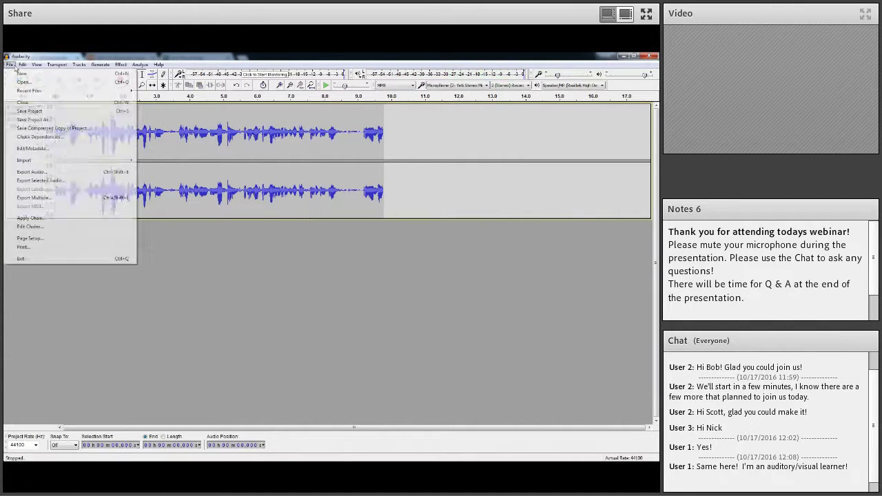
click(40, 171)
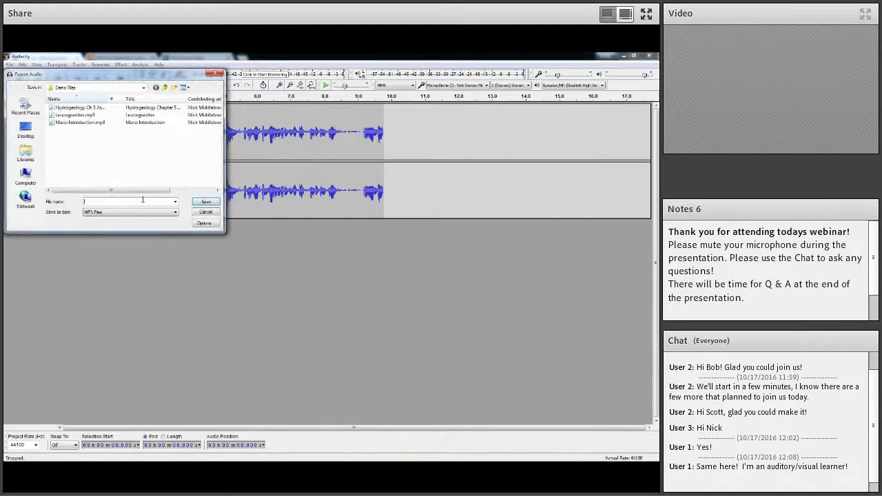
text(test)
click(206, 202)
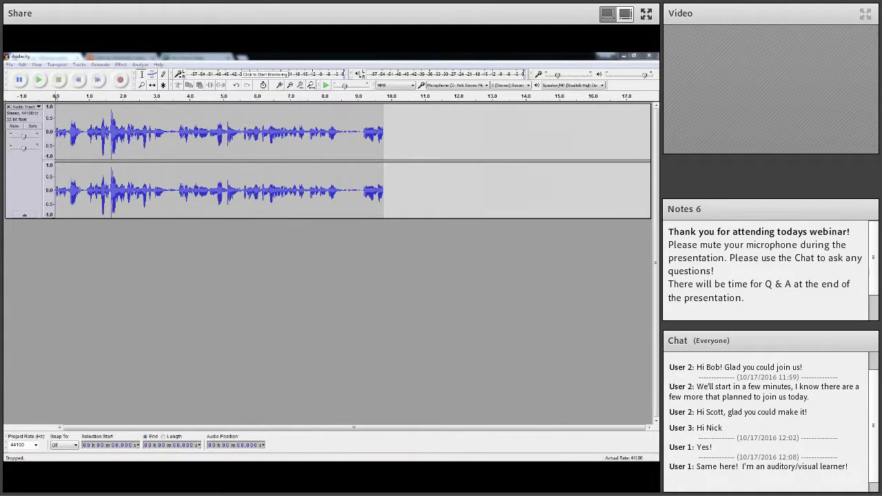
Return to the browser and upload the exported test MP3 to the top section of the course page
click(623, 55)
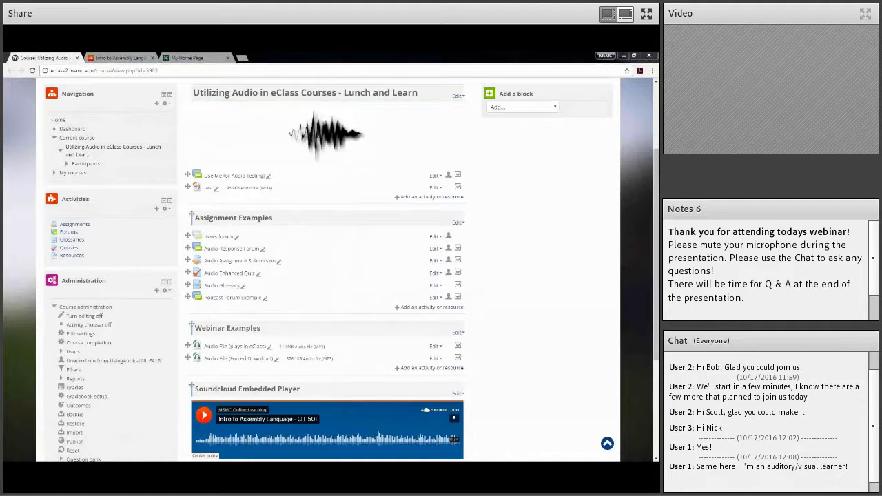
drag(338, 182, 322, 191)
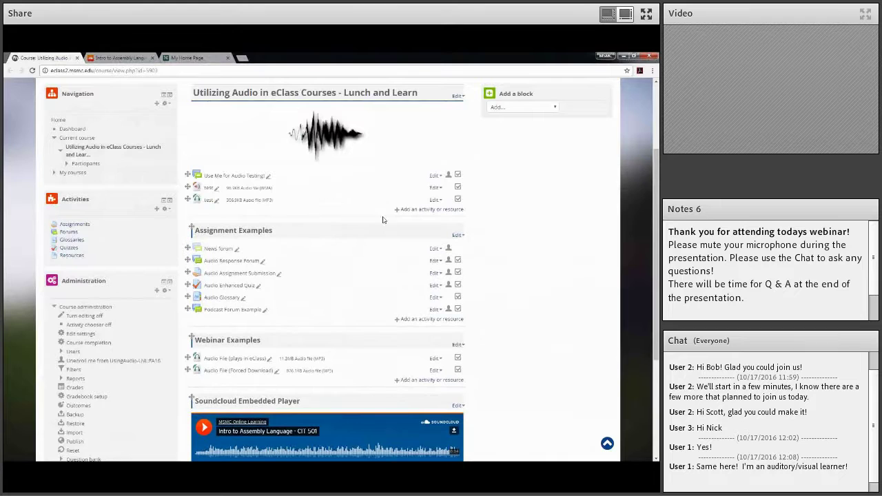
Examine the form for adding a File resource to the top section, including its file upload area, and leave without saving
click(442, 211)
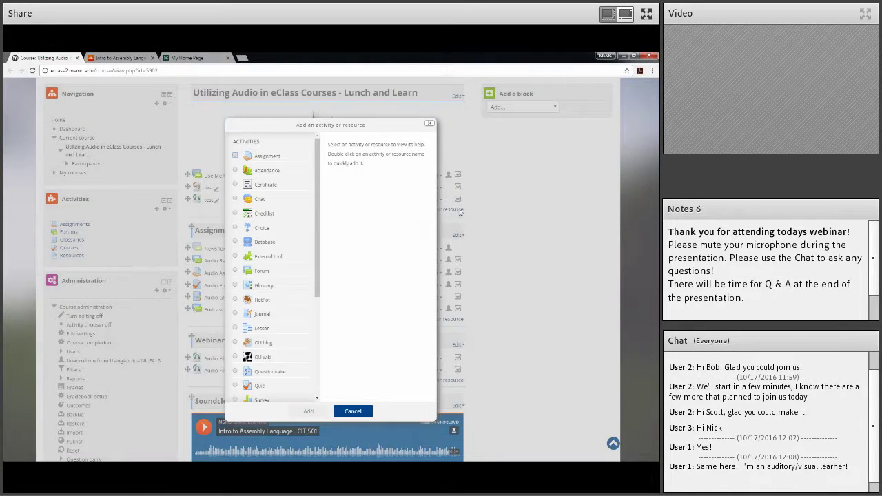
scroll(262, 331, down, 5)
click(259, 322)
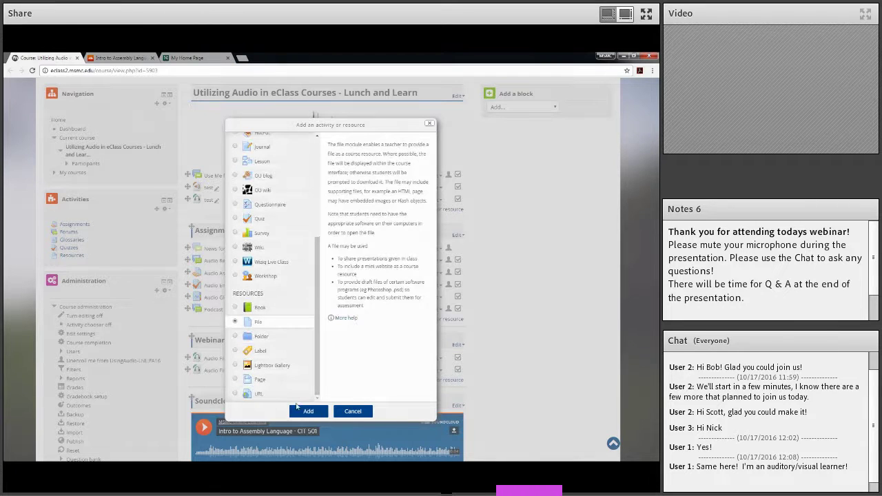
click(317, 411)
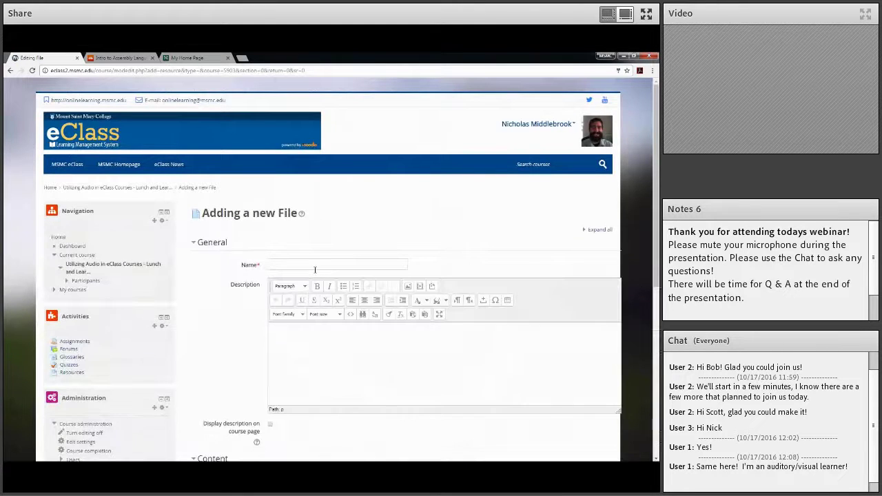
scroll(439, 413, down, 3)
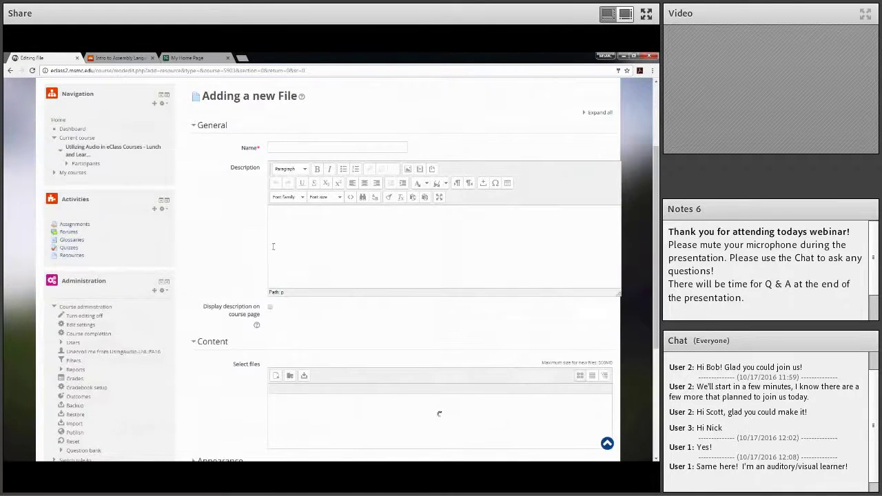
scroll(439, 414, down, 3)
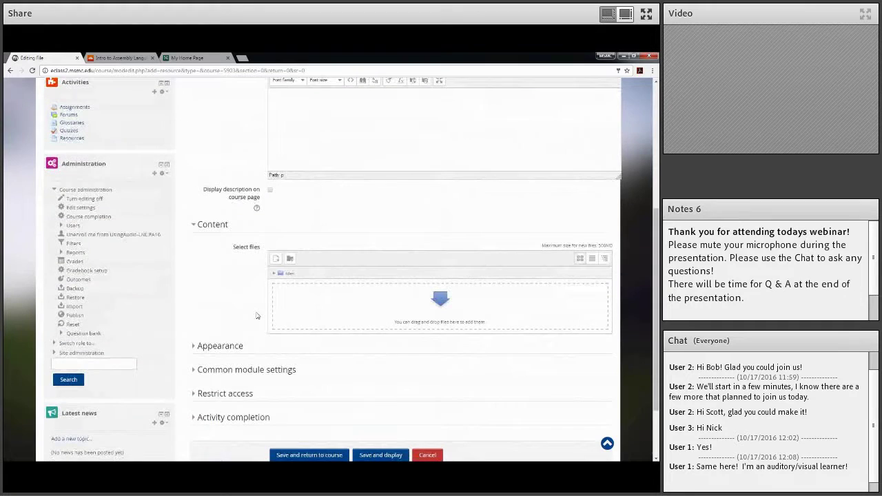
click(404, 450)
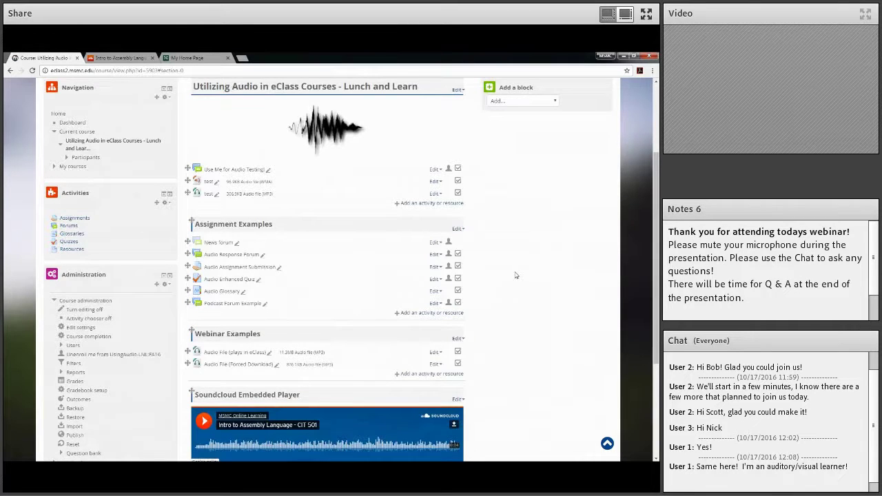
Open Audio File (plays in eClass) under Webinar Examples and play it in the embedded player
scroll(516, 276, down, 1)
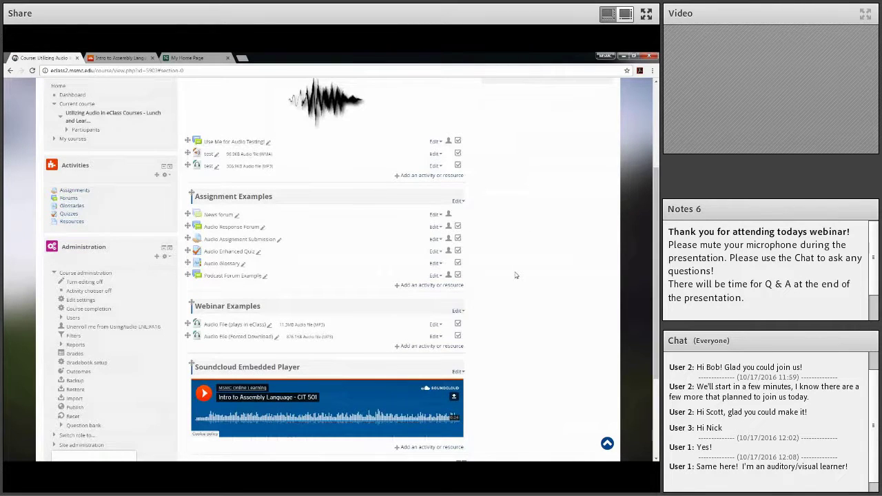
scroll(515, 275, down, 1)
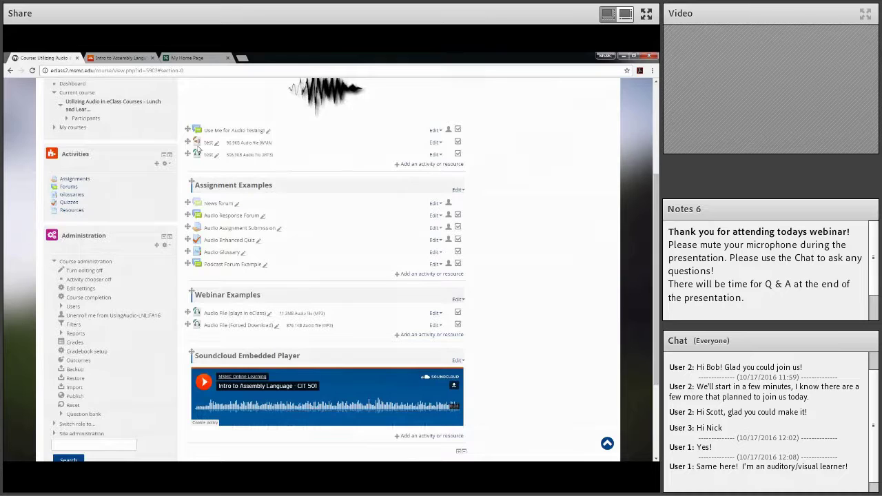
scroll(224, 237, down, 3)
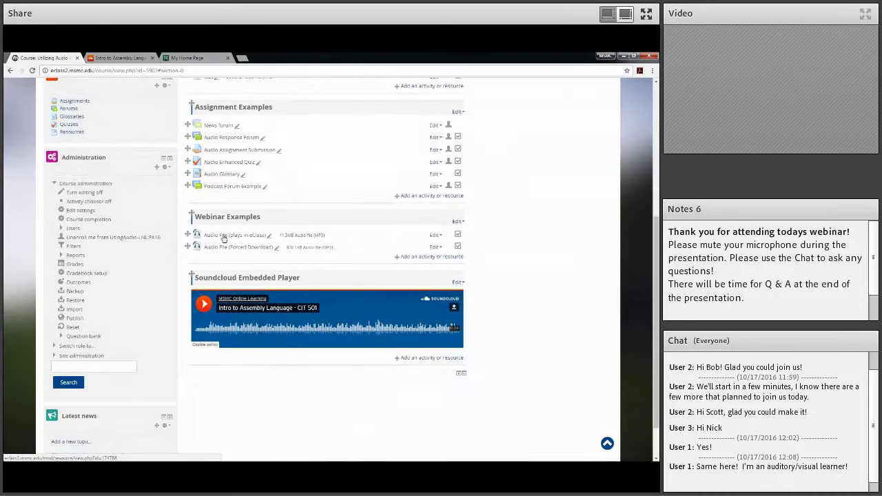
click(224, 237)
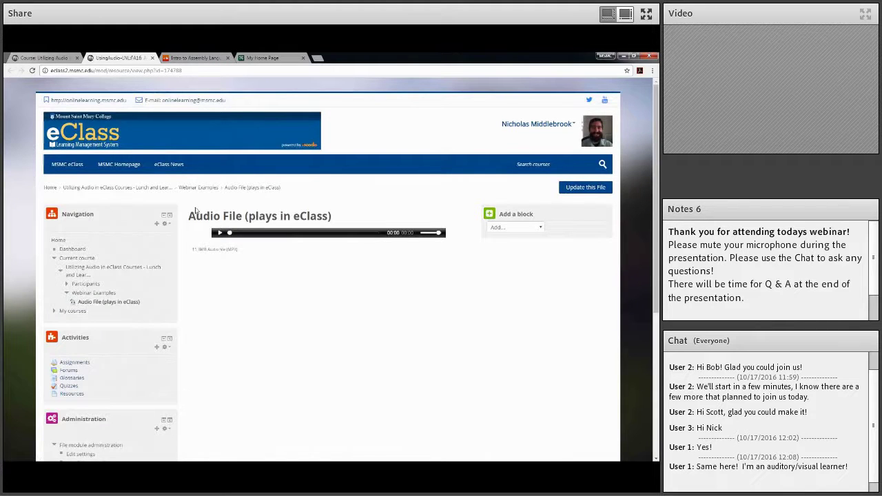
click(219, 233)
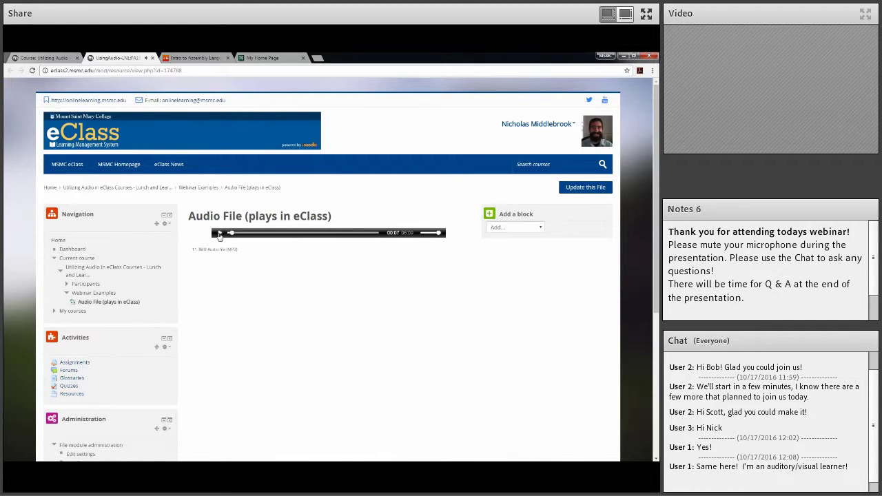
Return to the course page and download Audio File (Forced Download) from Webinar Examples
key(ctrl+shift+Tab)
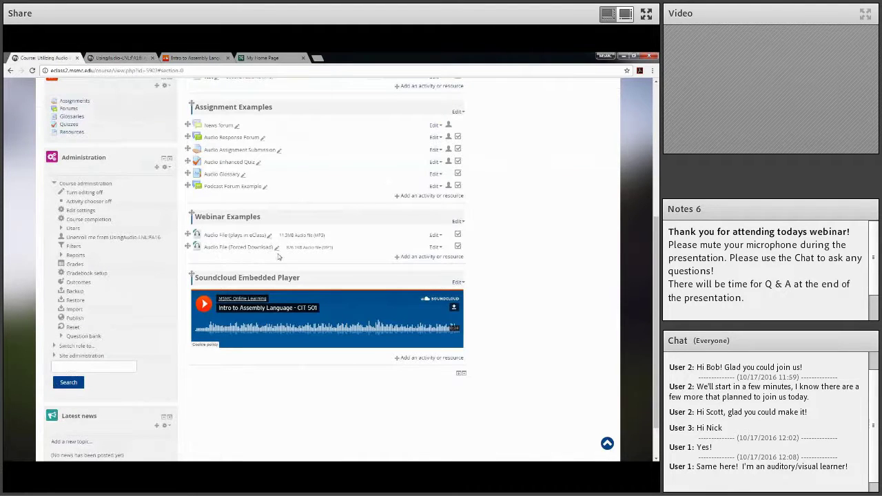
click(238, 250)
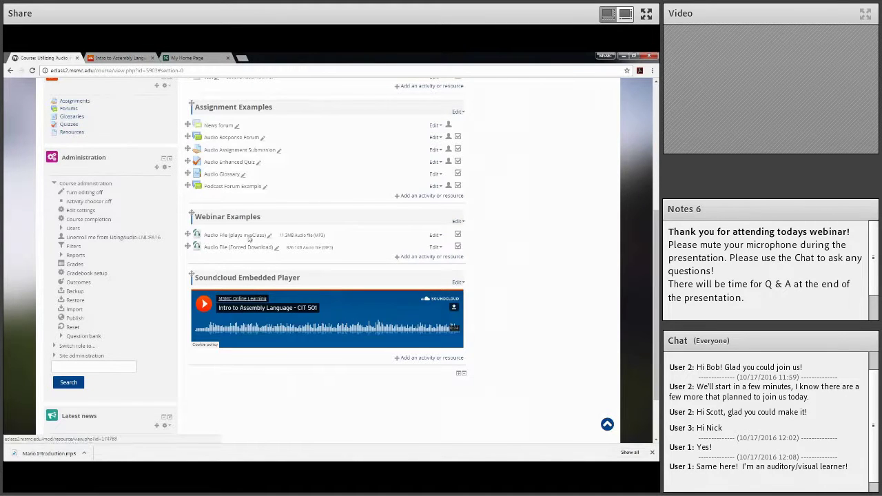
right_click(249, 239)
key(k)
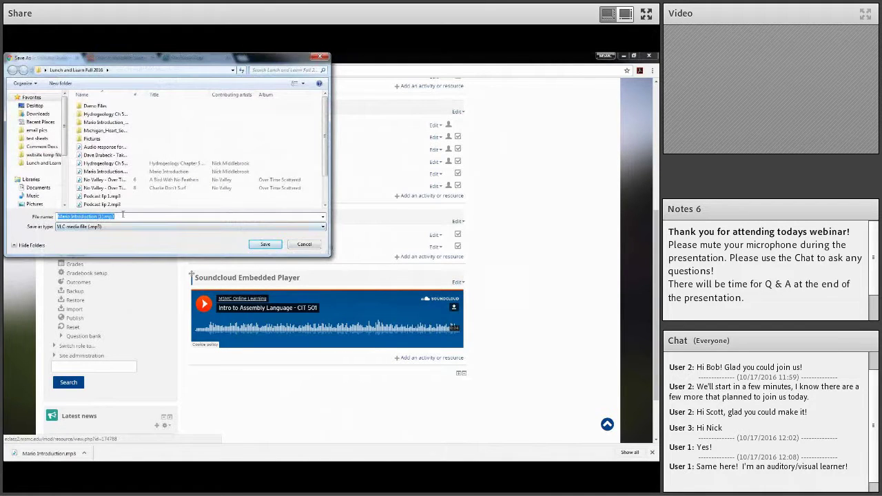
click(306, 246)
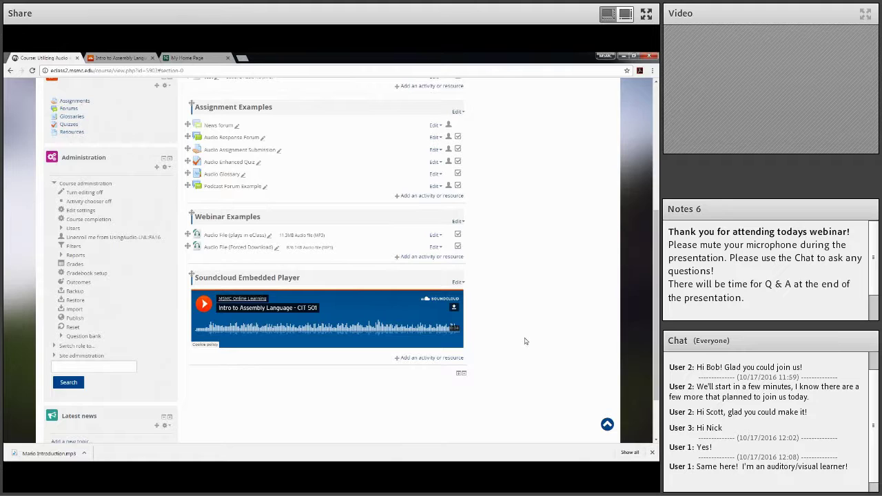
Switch to the slide presentation and advance to the eClass Sound Recorder Method slide
scroll(525, 341, up, 1)
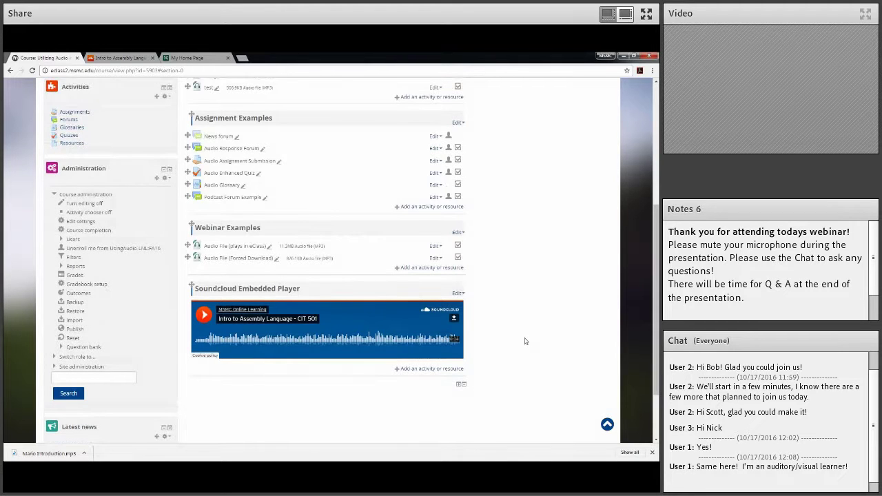
scroll(524, 341, up, 2)
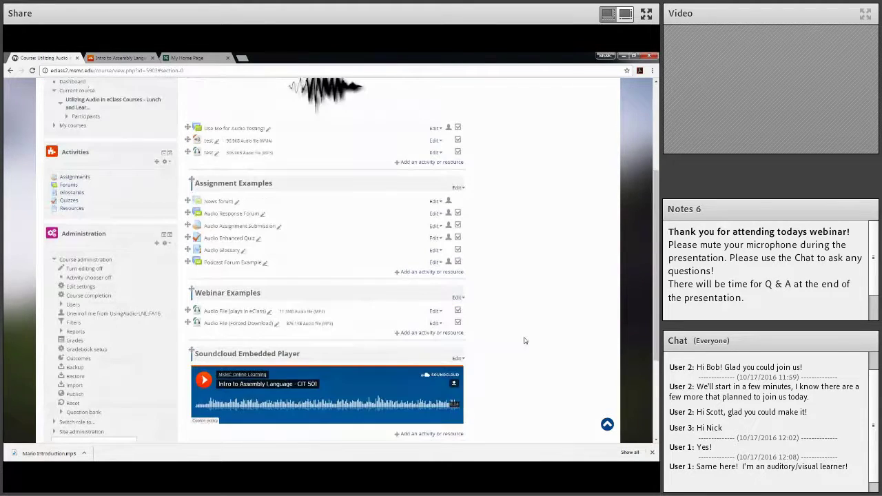
scroll(524, 338, up, 2)
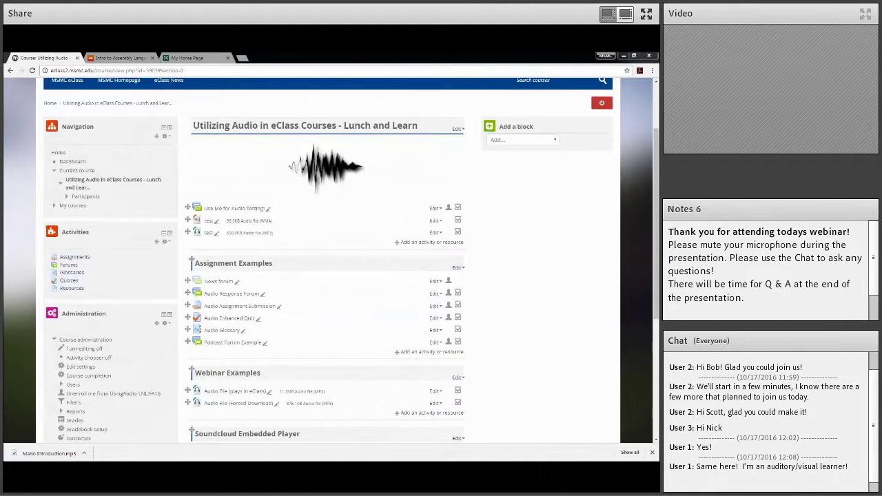
key(alt+Tab)
click(51, 82)
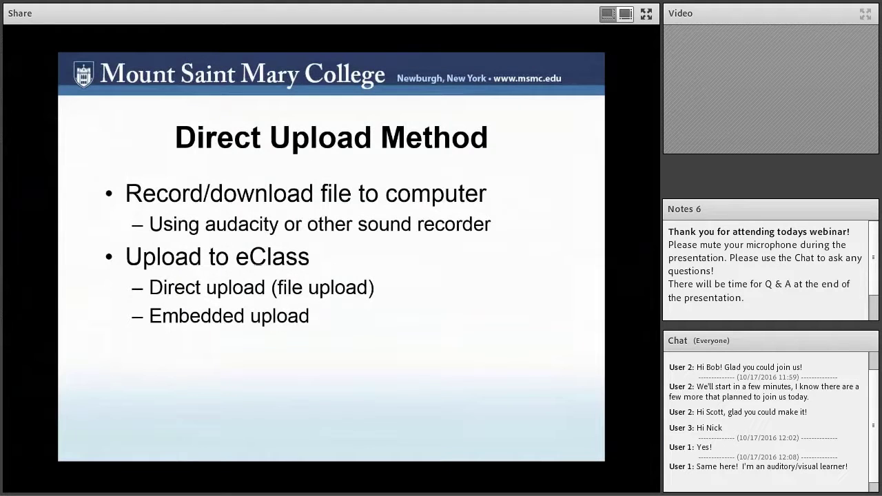
key(Right)
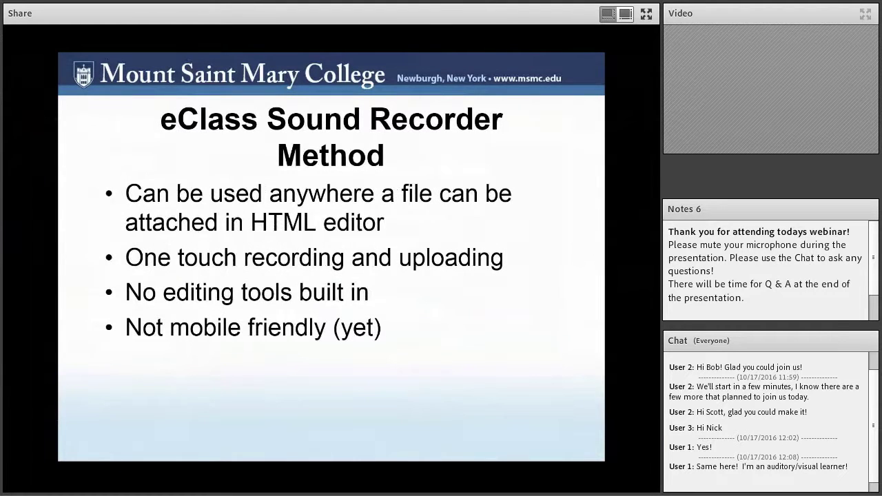
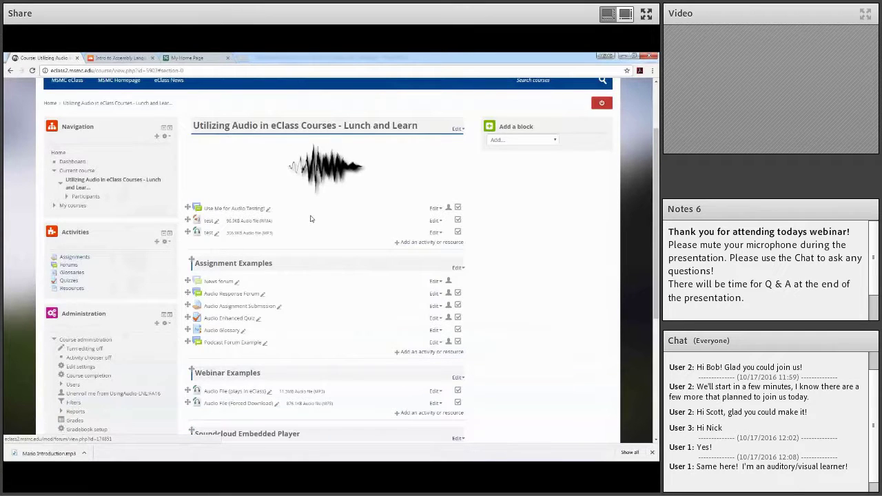
Open the Use Me for Audio Testing! forum and start a new discussion topic
click(234, 209)
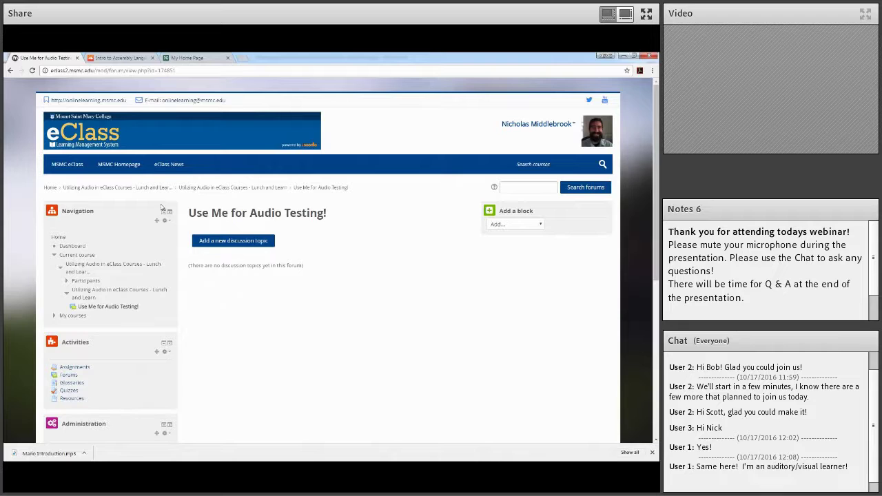
click(233, 242)
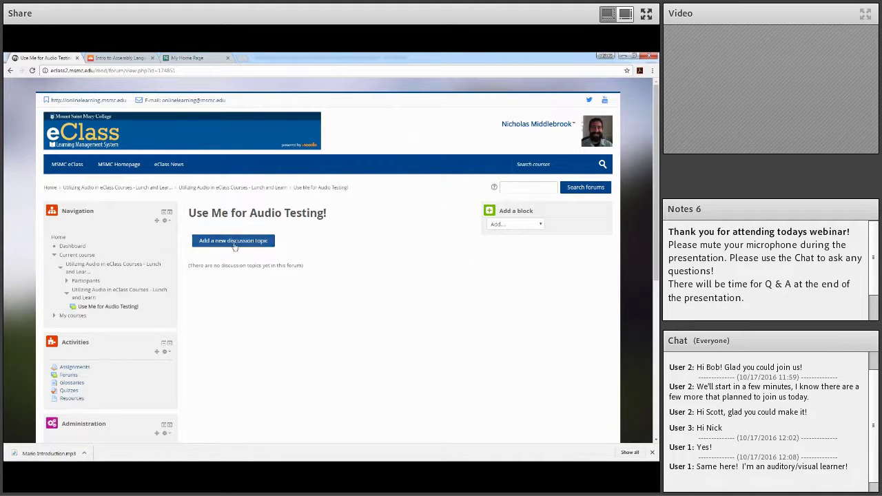
click(197, 242)
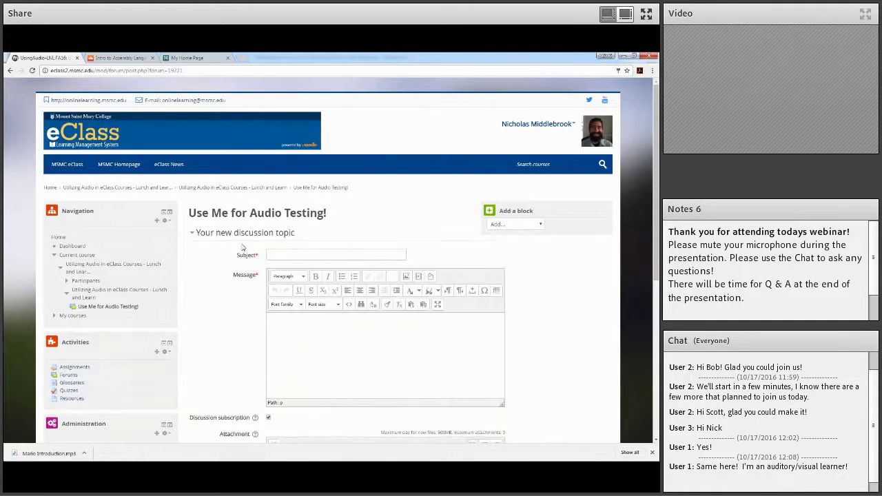
scroll(251, 240, down, 1)
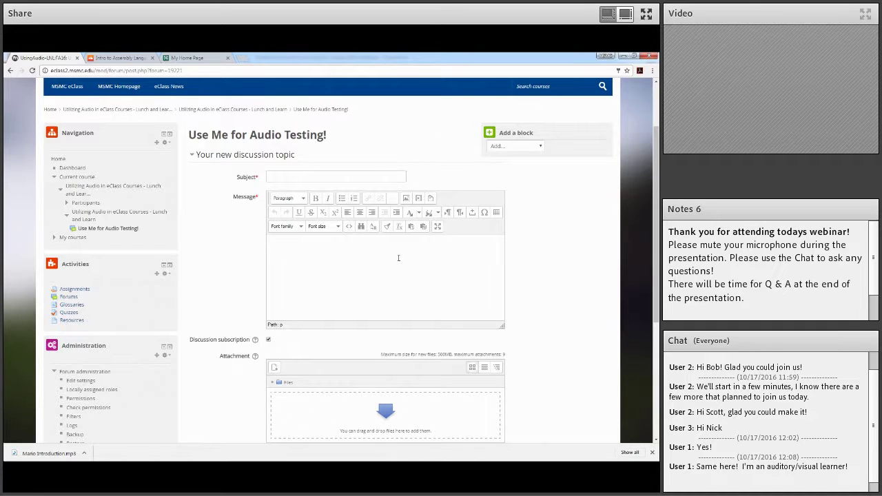
Open the file picker for inserting Moodle media into the message, check the file upload form, and choose Record Audio
click(418, 202)
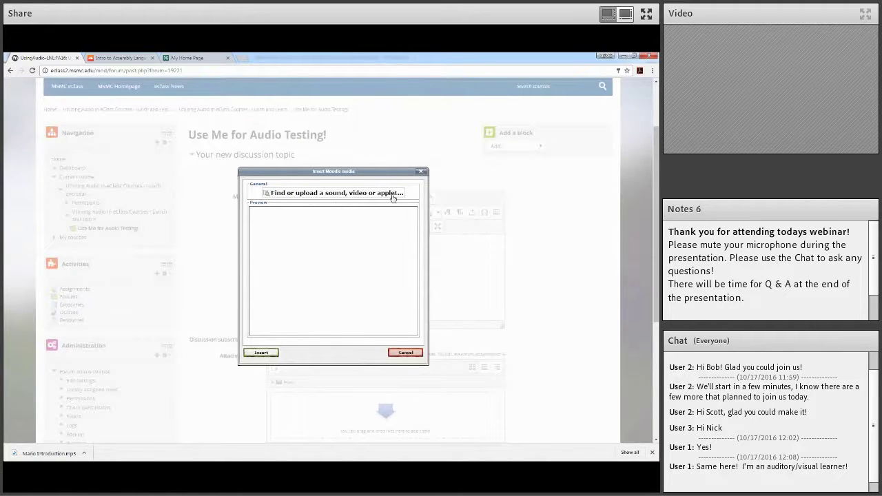
click(345, 194)
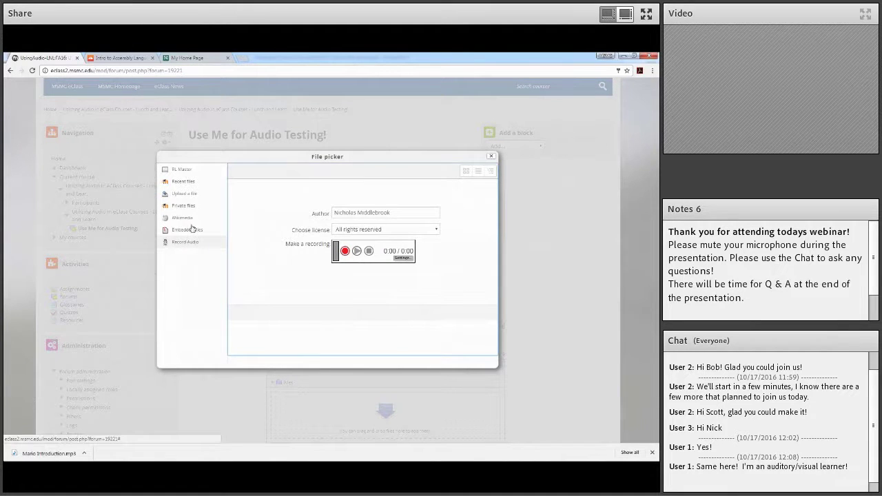
click(195, 196)
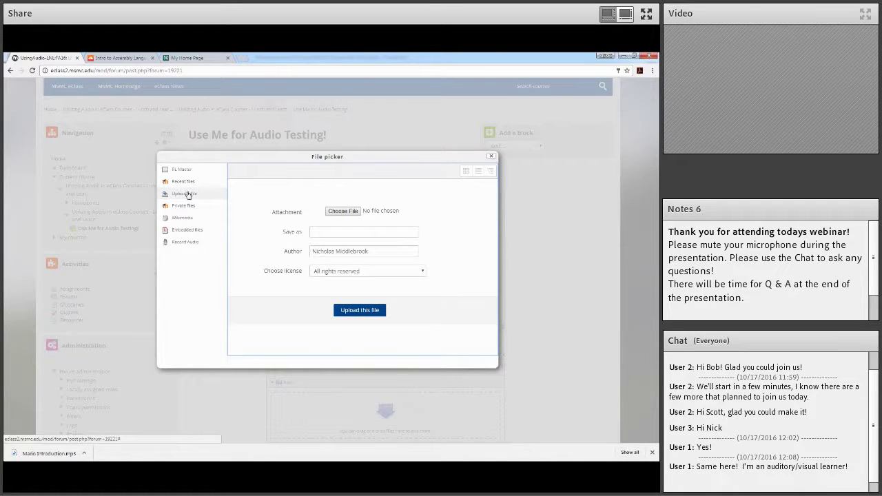
click(183, 247)
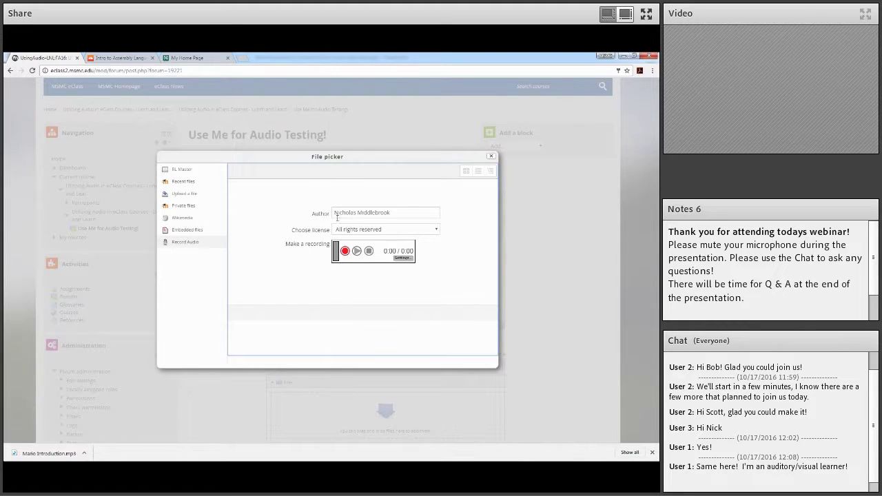
Record an audio clip of about 10 seconds, play it back, save it as new_recording, and insert it into the message
click(345, 251)
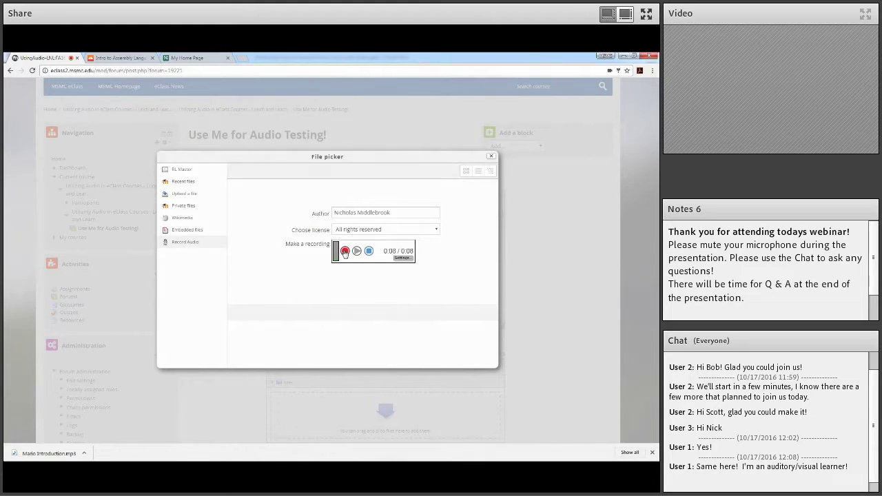
click(369, 251)
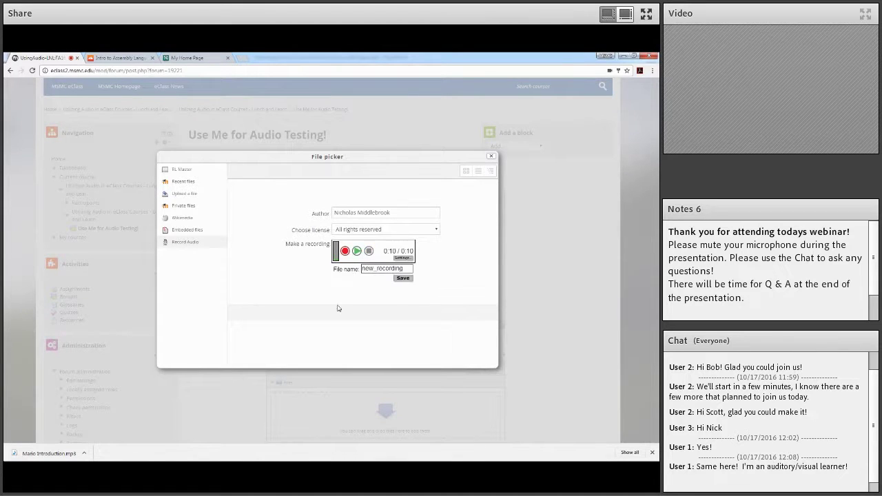
click(357, 252)
click(403, 277)
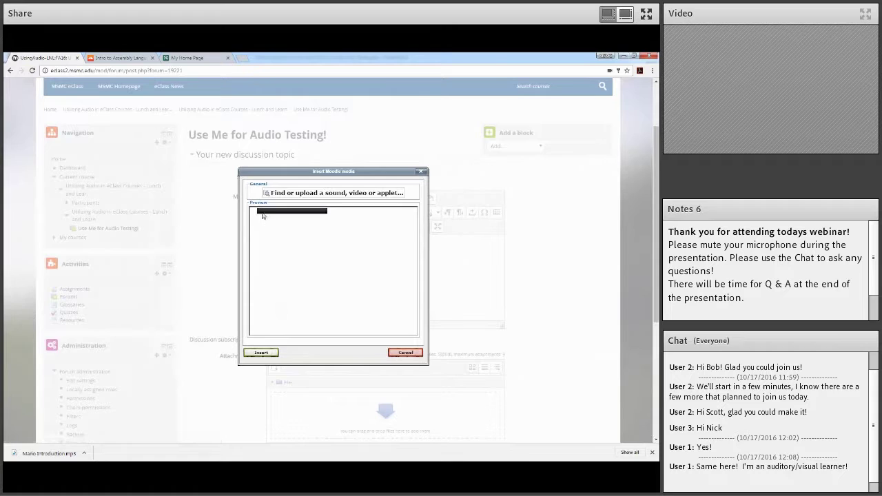
click(261, 354)
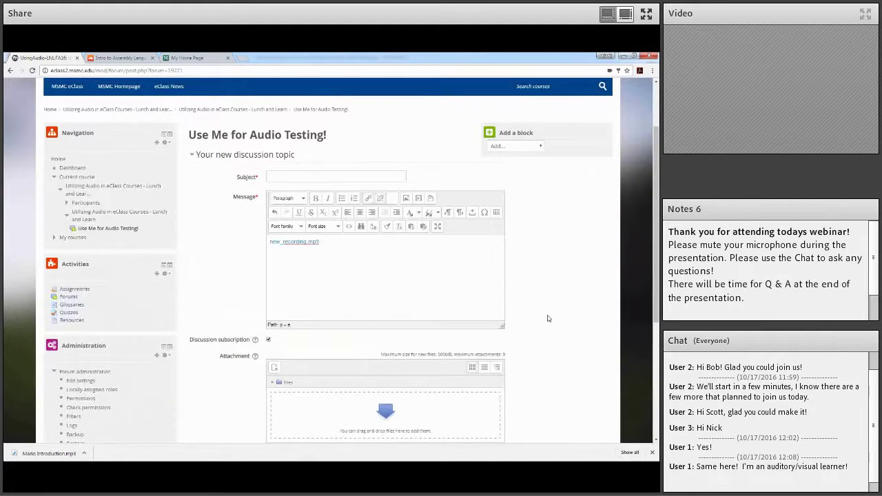
Enter Test Post as the discussion subject and post the discussion to the forum
scroll(323, 272, down, 1)
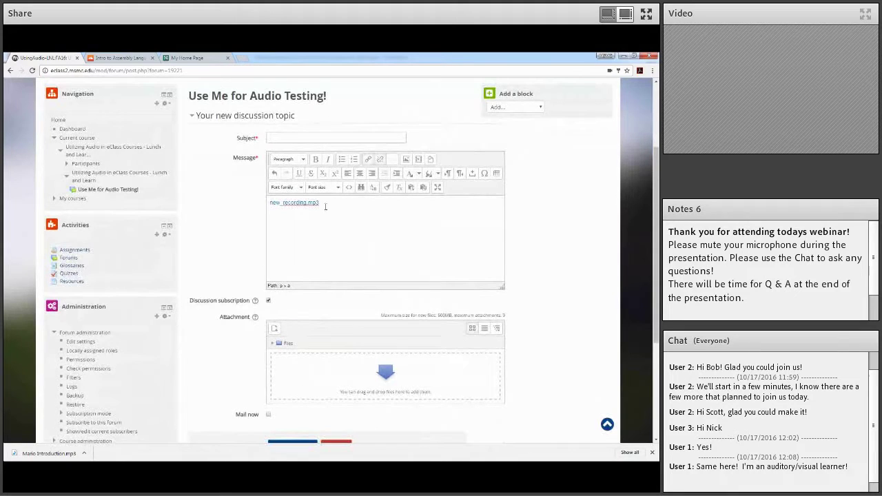
scroll(540, 347, down, 1)
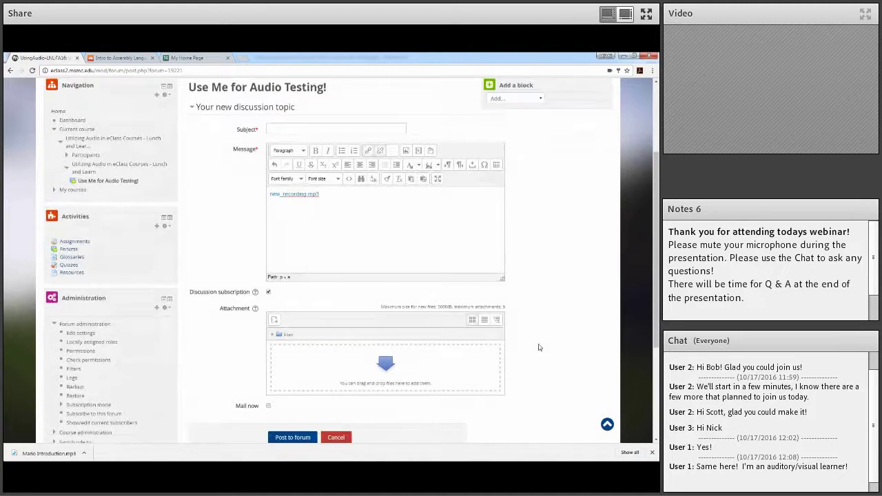
scroll(540, 348, down, 3)
click(307, 329)
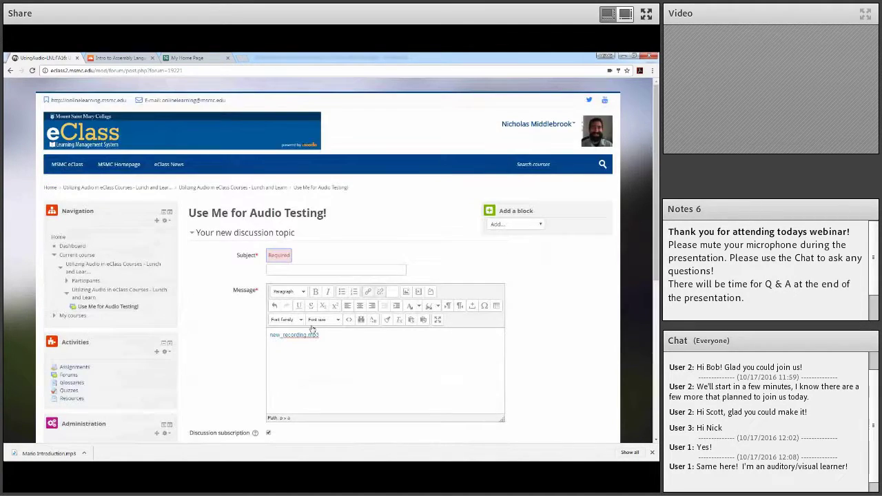
right_click(302, 270)
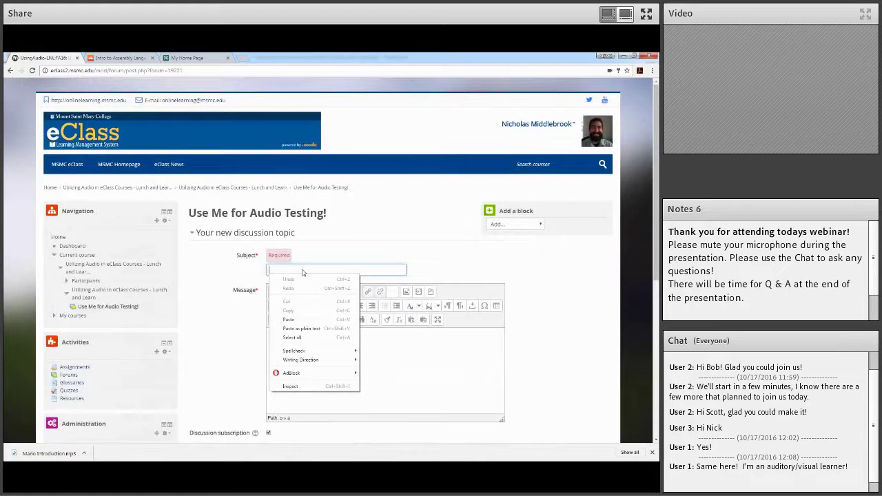
click(303, 270)
text(Test Pos)
scroll(276, 289, down, 3)
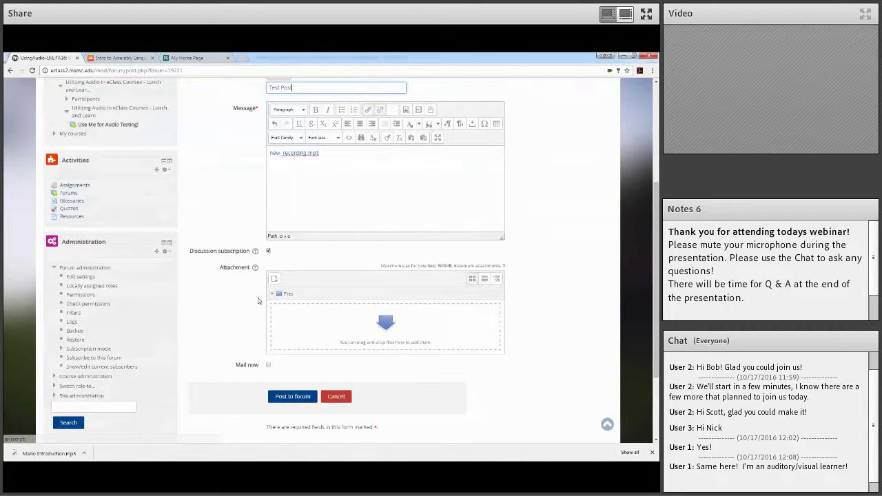
scroll(269, 313, down, 1)
click(286, 333)
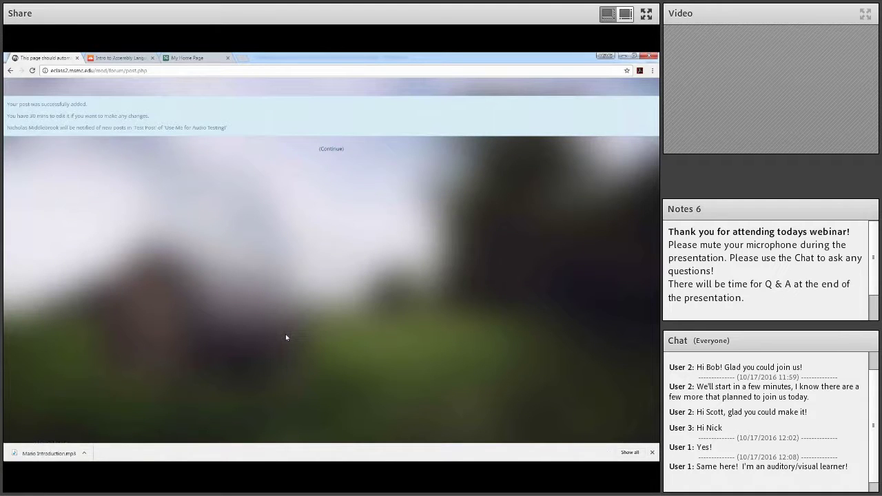
Open the Test Post discussion from the forum to view its embedded audio player, and return to the course page
click(330, 148)
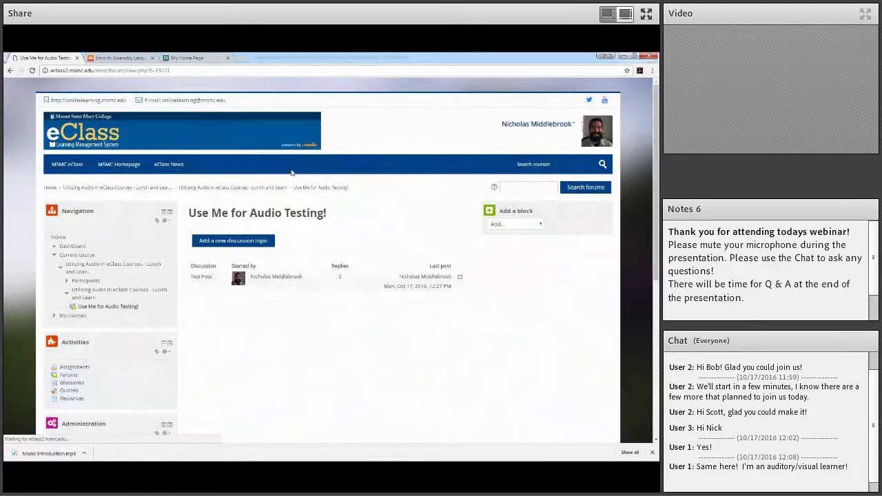
click(205, 280)
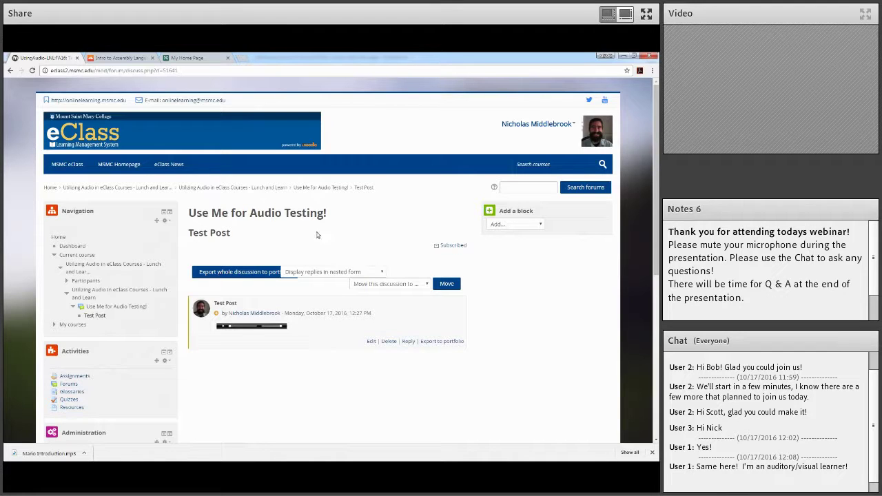
click(133, 190)
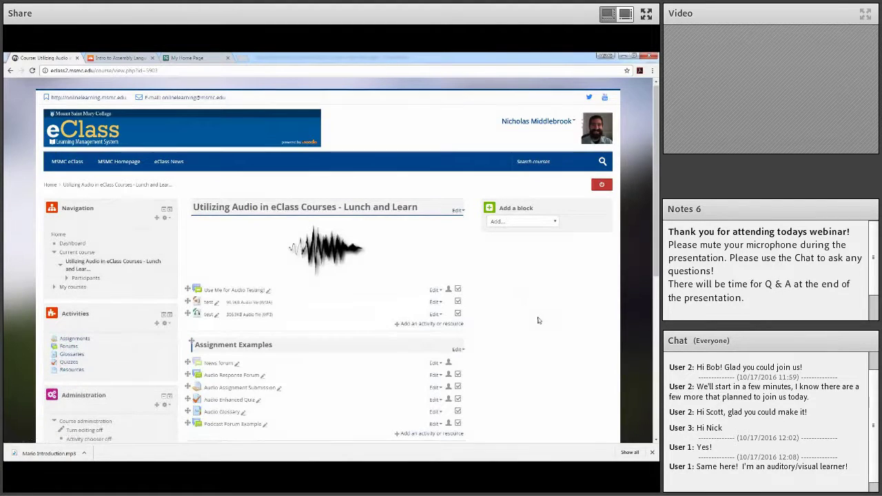
Open the Assignment Examples topic for editing and place the cursor in its summary text
scroll(539, 320, down, 1)
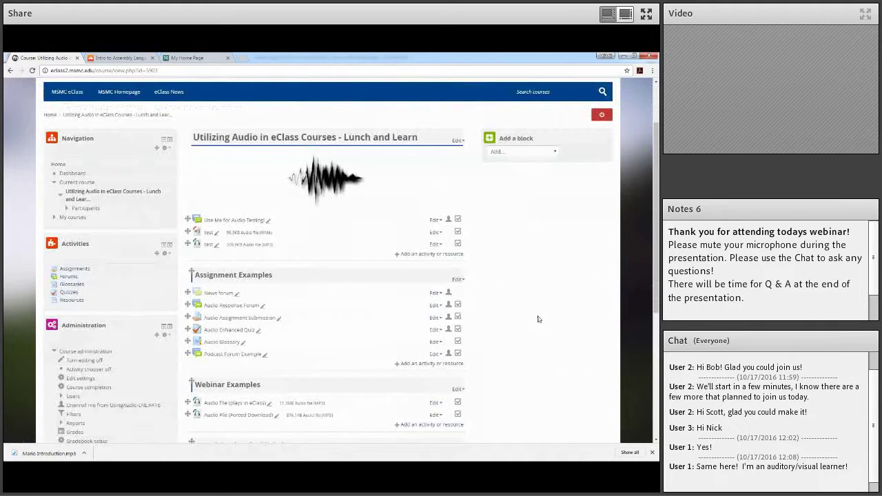
scroll(510, 289, down, 1)
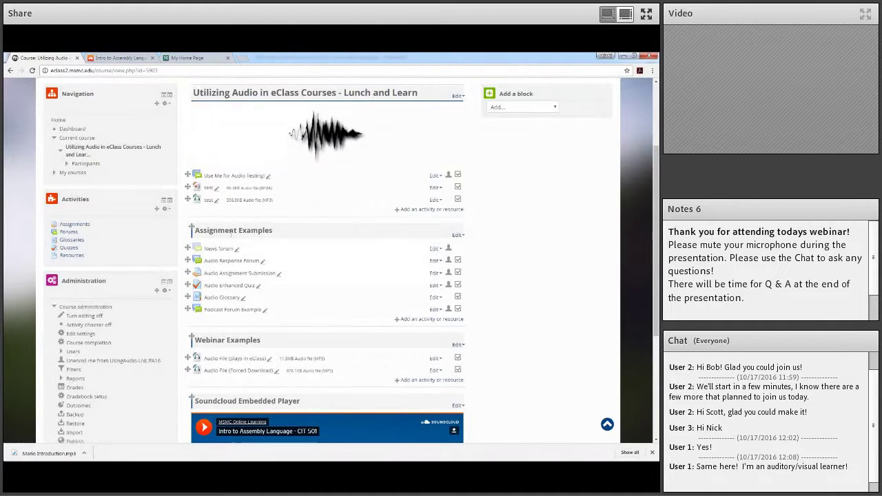
click(457, 235)
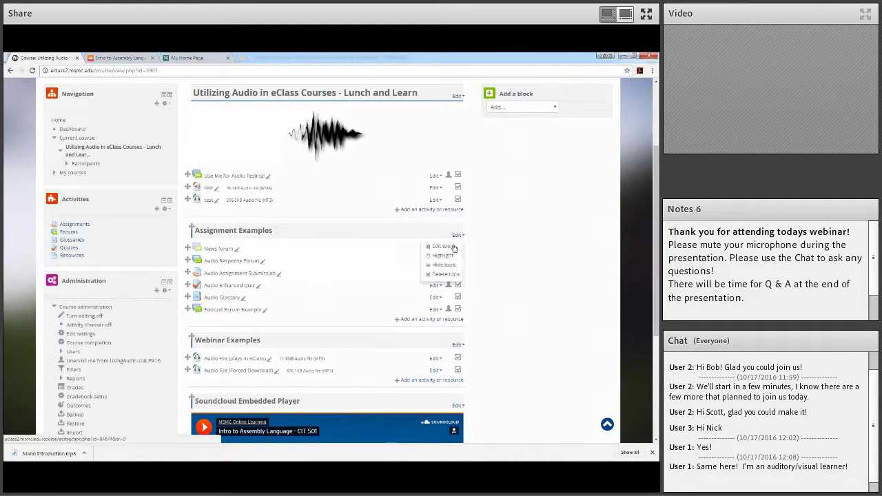
click(453, 247)
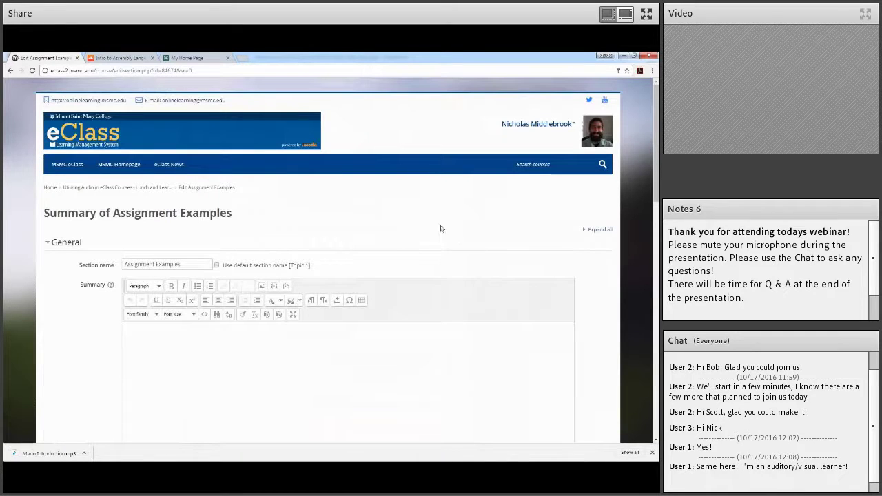
click(288, 361)
scroll(92, 339, down, 3)
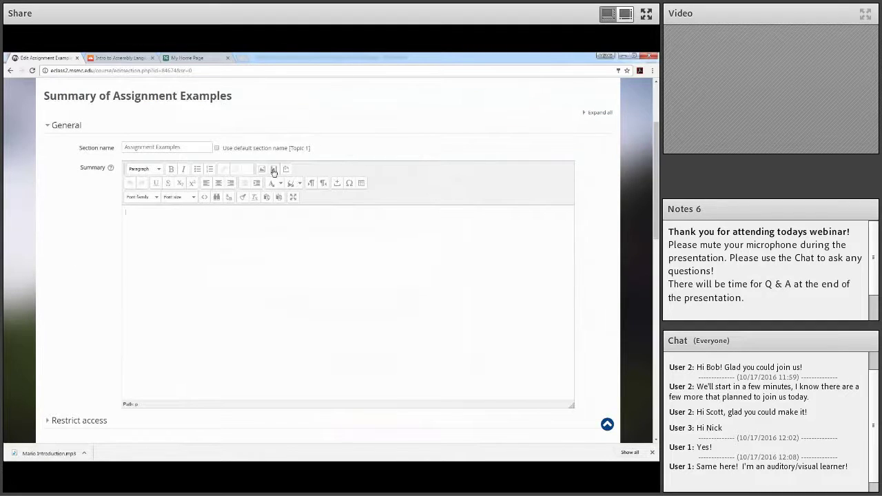
View the Record Audio option for adding media to the section summary, and cancel without inserting anything
click(273, 170)
click(286, 141)
click(195, 243)
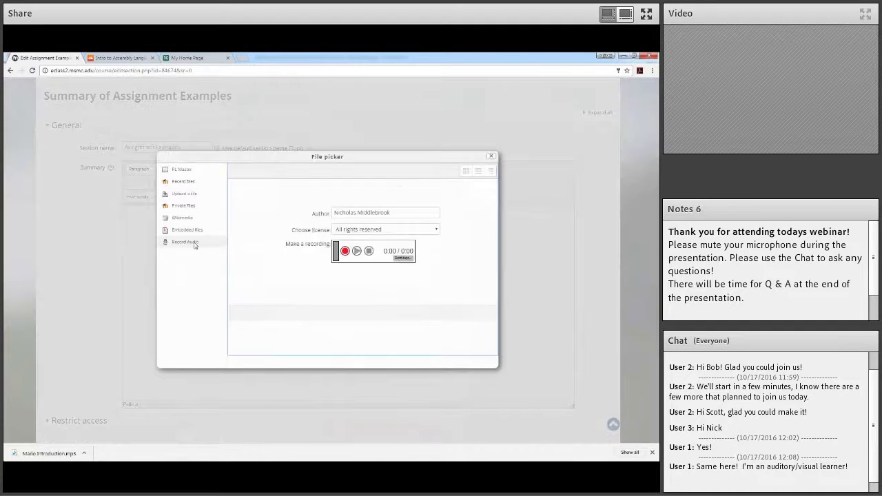
click(491, 157)
click(406, 353)
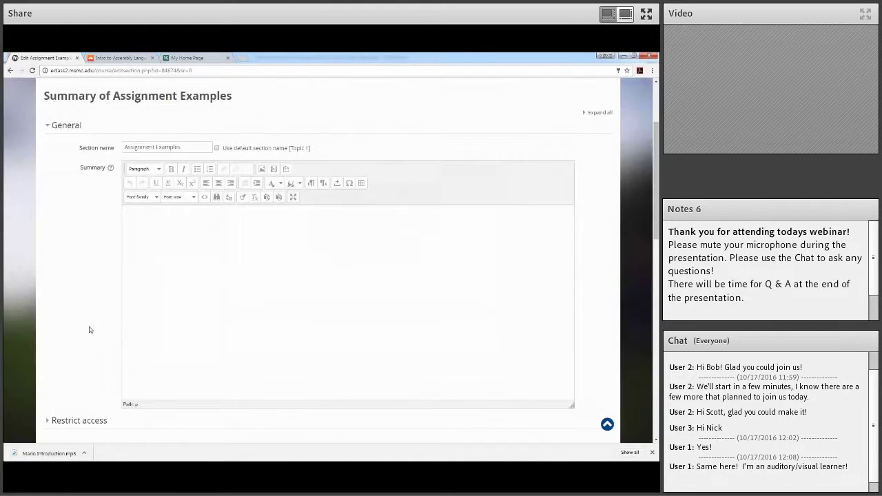
Leave the Assignment Examples summary form for the course page and dismiss the browser's downloads bar
scroll(71, 302, down, 2)
click(190, 302)
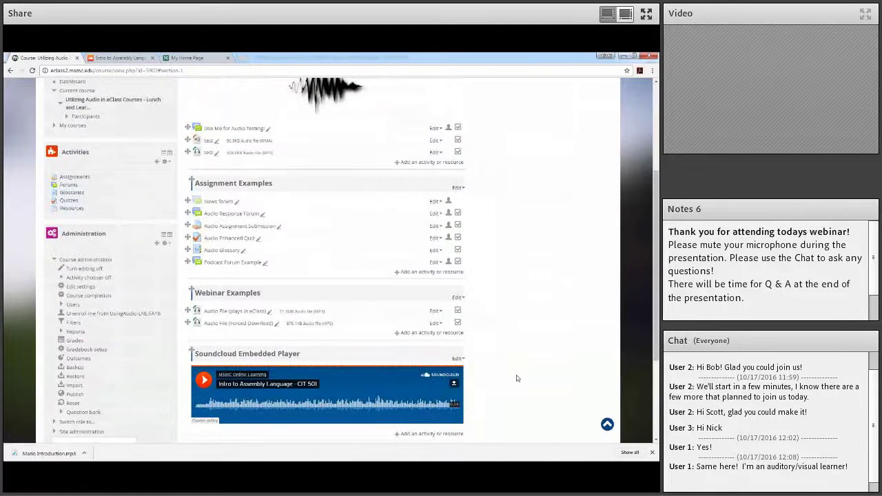
scroll(518, 358, up, 2)
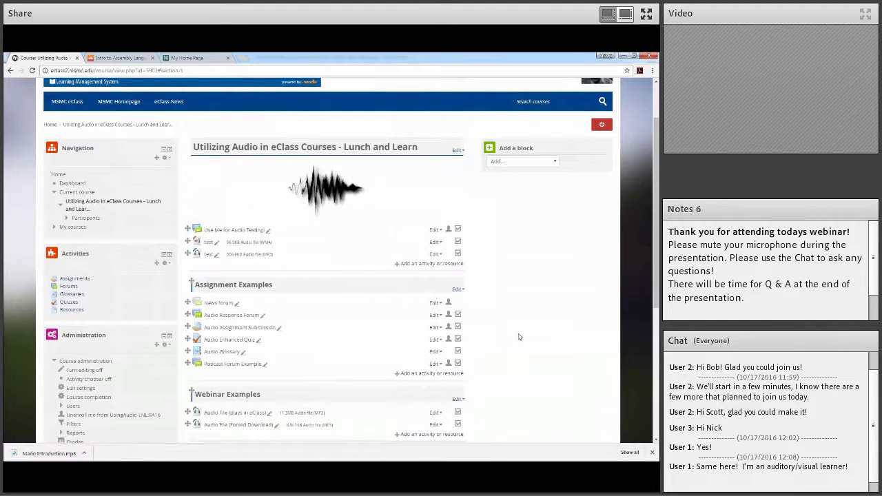
click(653, 452)
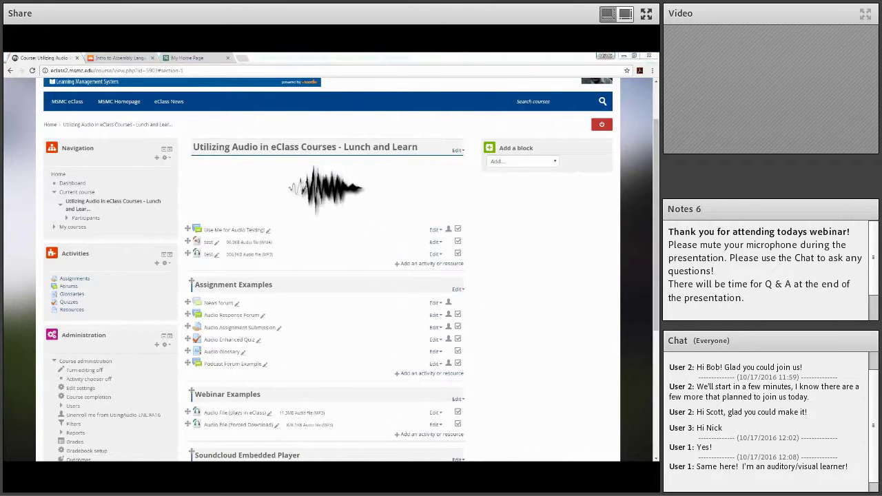
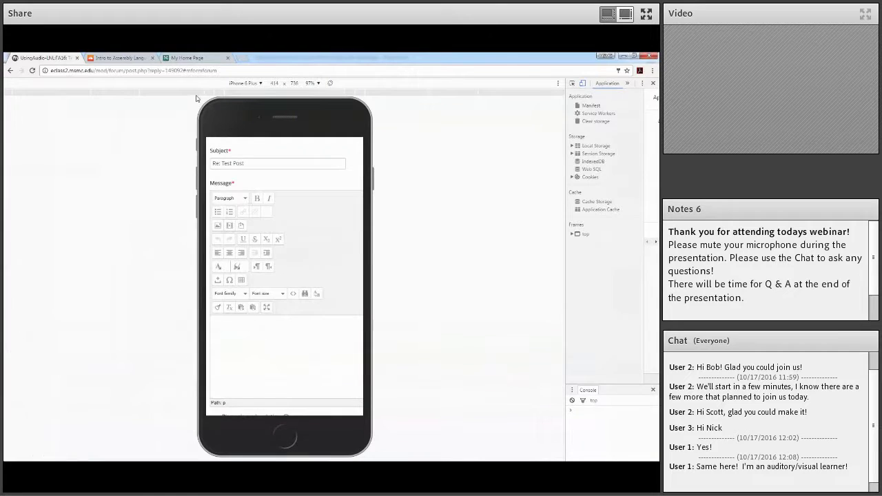
Close the mobile device preview of the forum reply, switch to SoundCloud and open the account's profile page
key(F12)
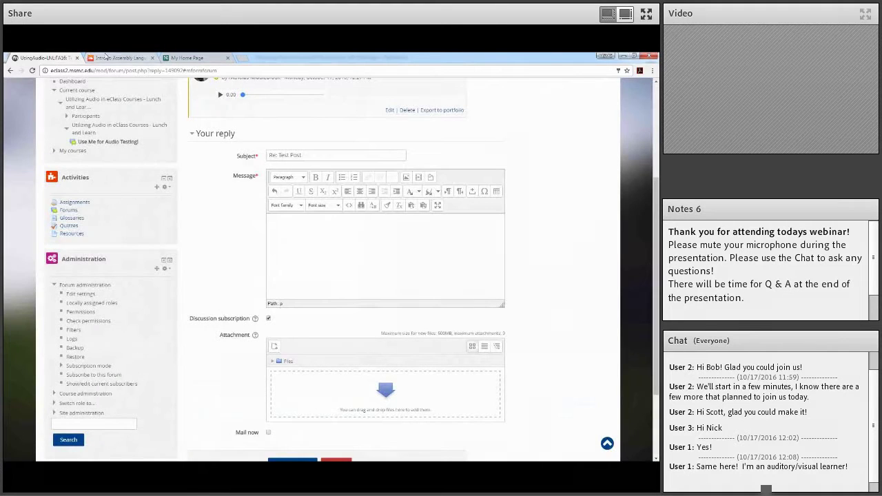
click(110, 58)
click(479, 87)
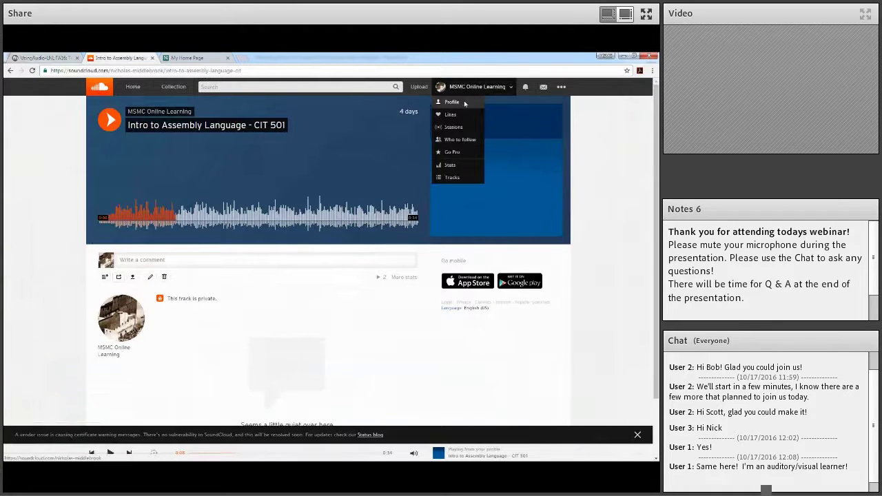
click(432, 102)
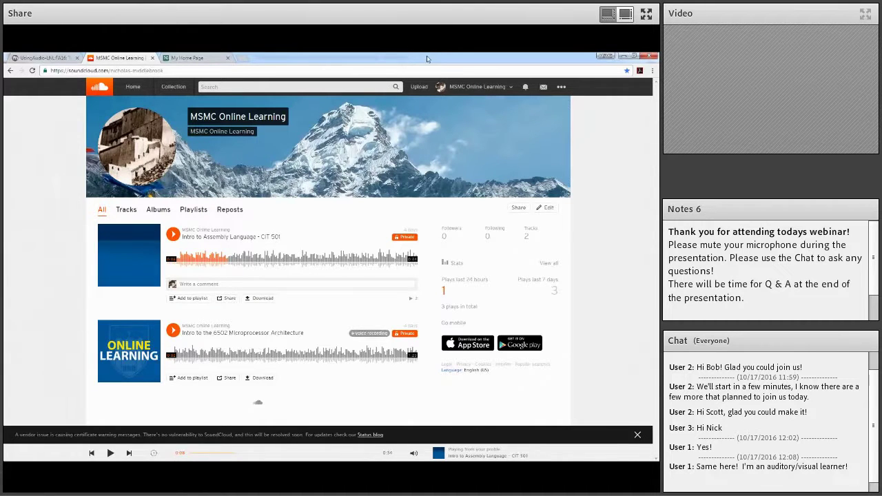
Start a new recording from SoundCloud's upload page and record a short voice sample
click(419, 88)
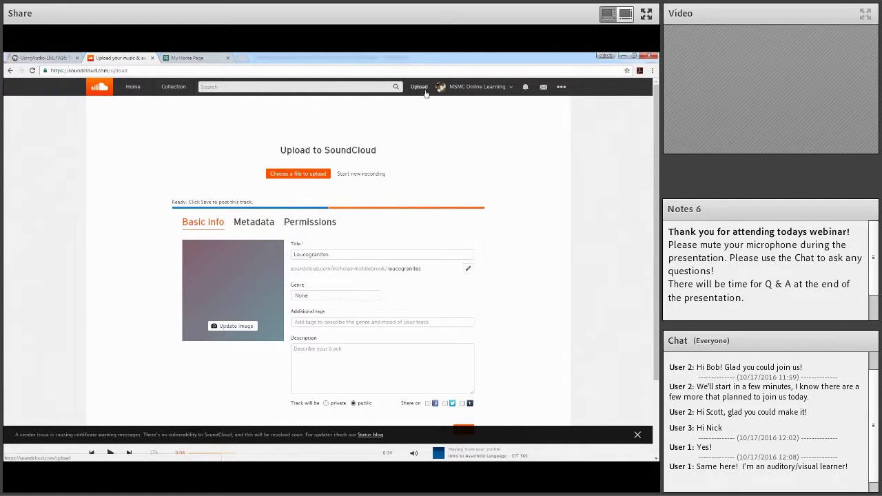
click(359, 173)
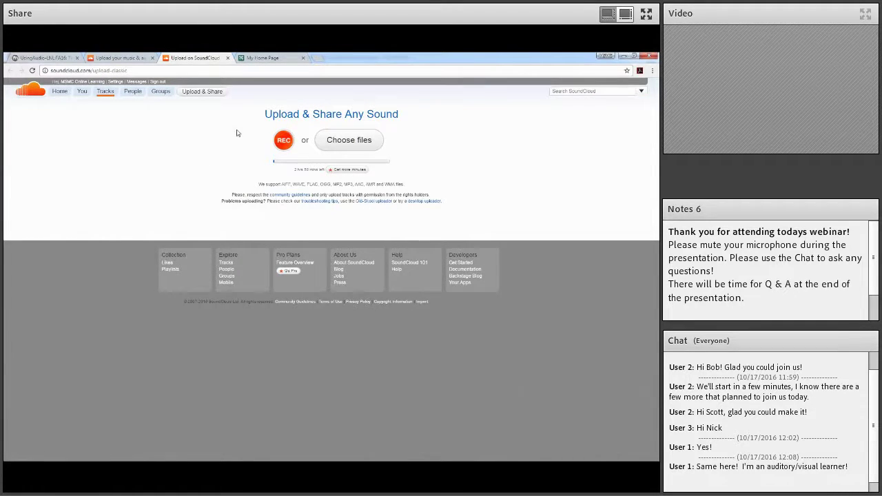
click(282, 142)
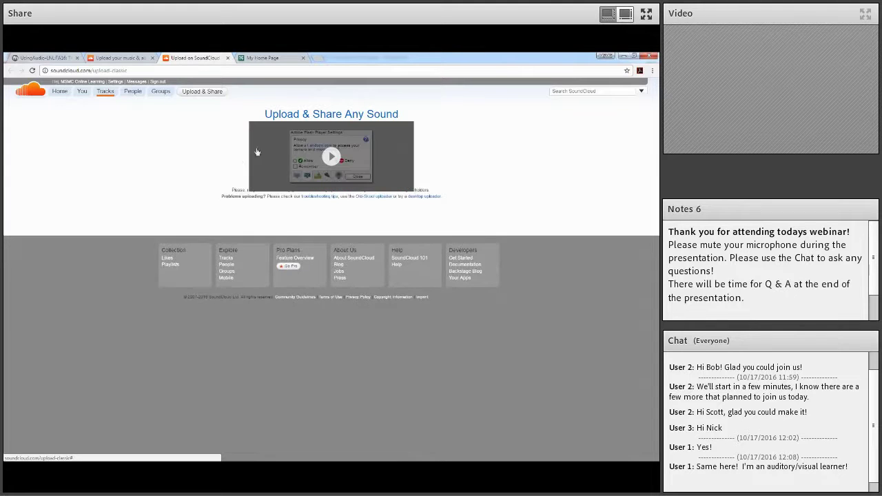
click(295, 162)
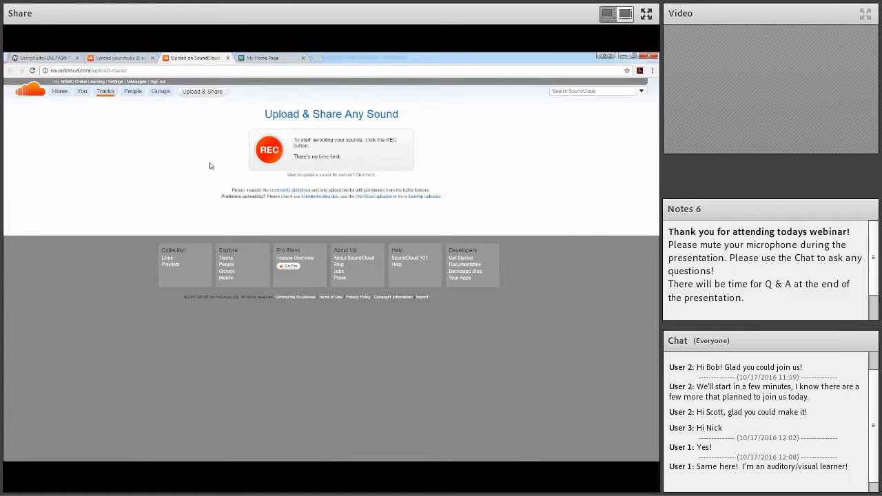
click(269, 151)
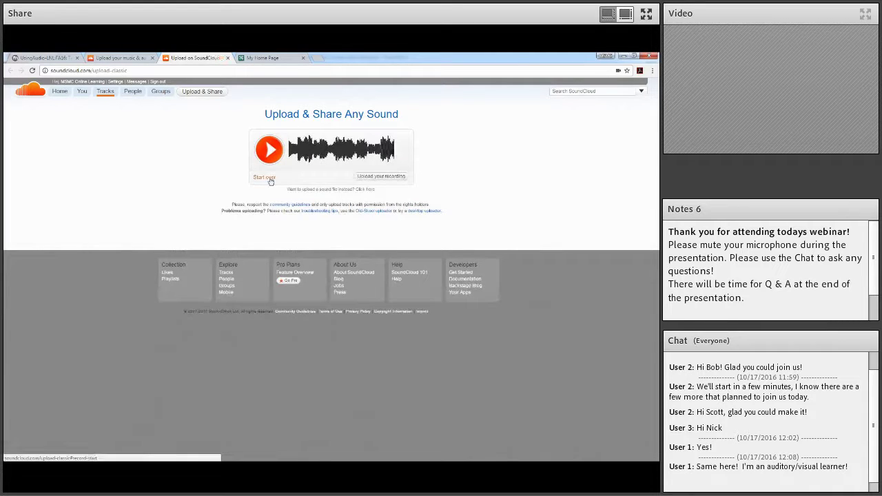
Play back part of the new recording, pause it, and upload the recording
click(269, 151)
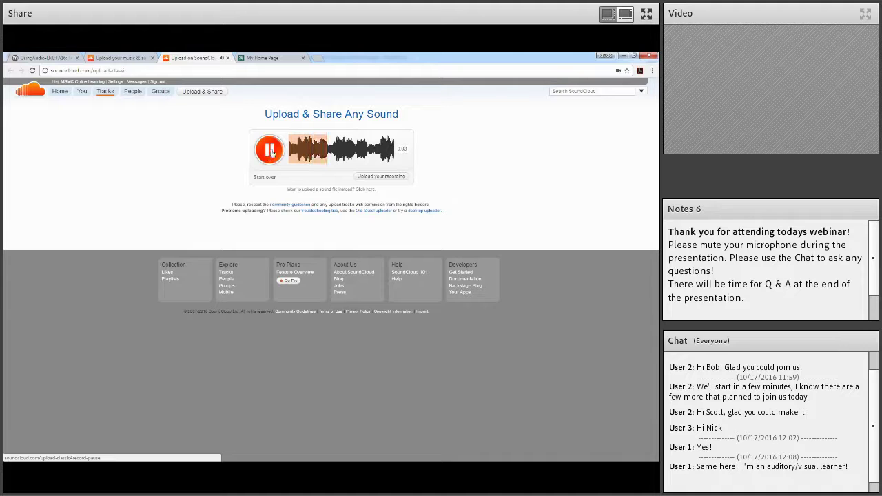
click(271, 151)
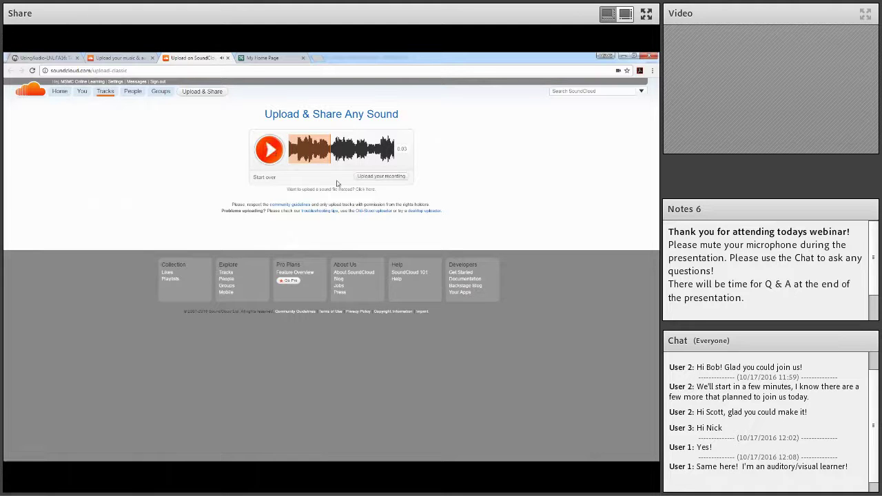
click(408, 176)
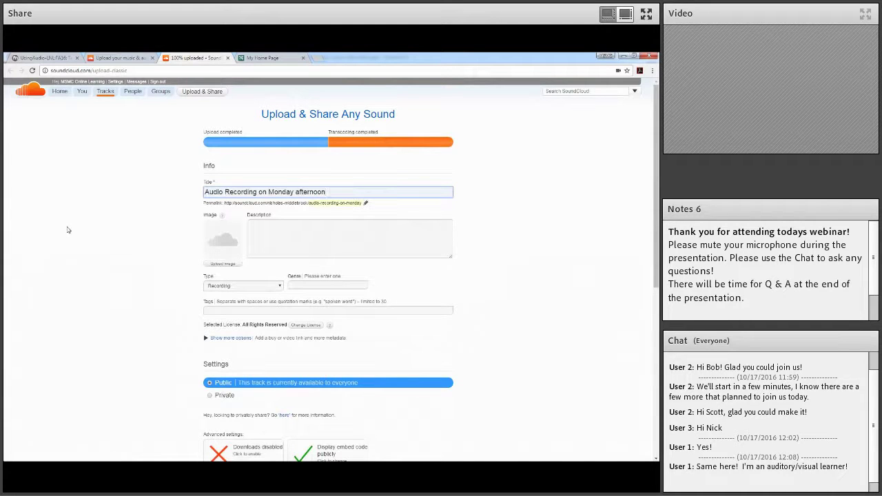
Review the uploaded recording's info fields and set the track's visibility to Private
click(146, 206)
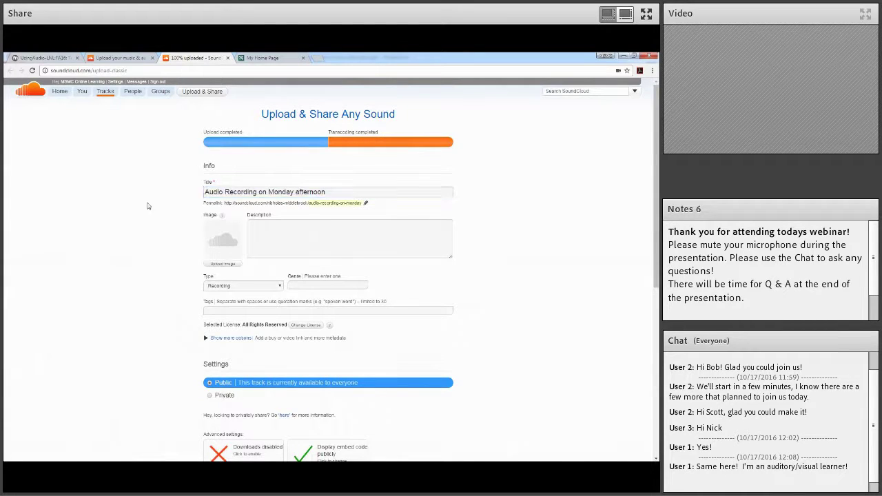
scroll(588, 198, down, 1)
click(249, 187)
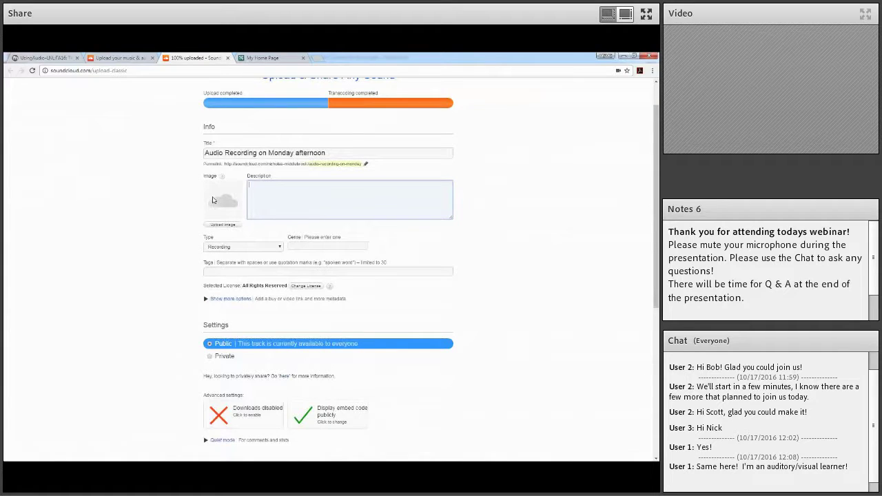
scroll(164, 259, down, 3)
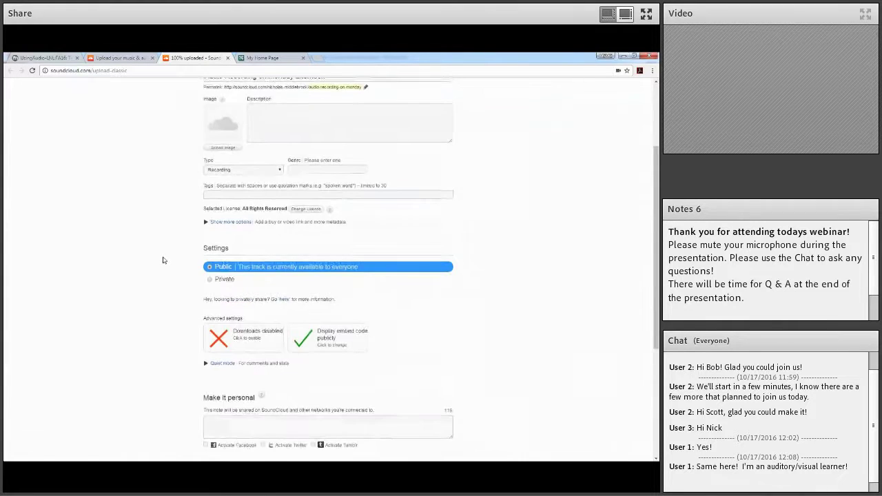
scroll(164, 262, down, 1)
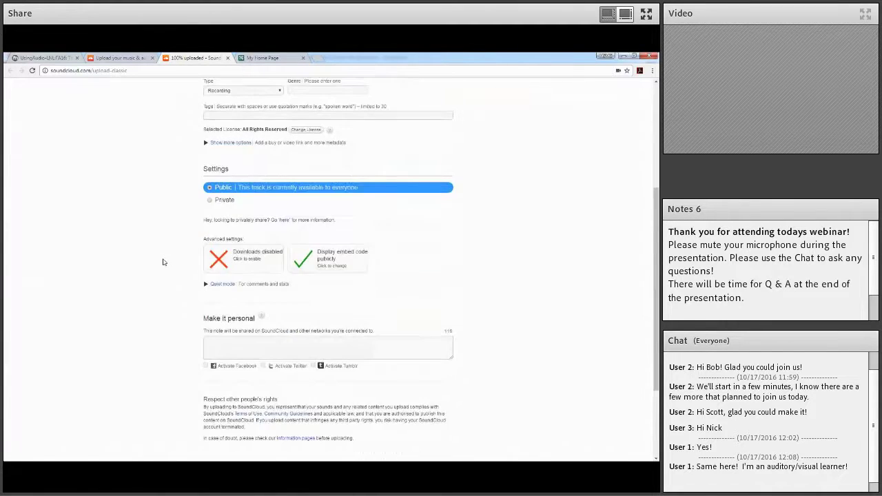
scroll(163, 261, down, 1)
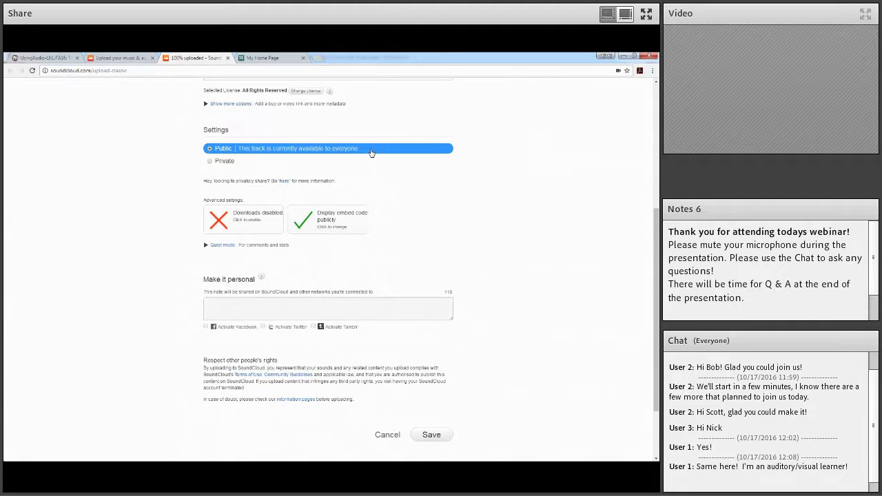
click(232, 163)
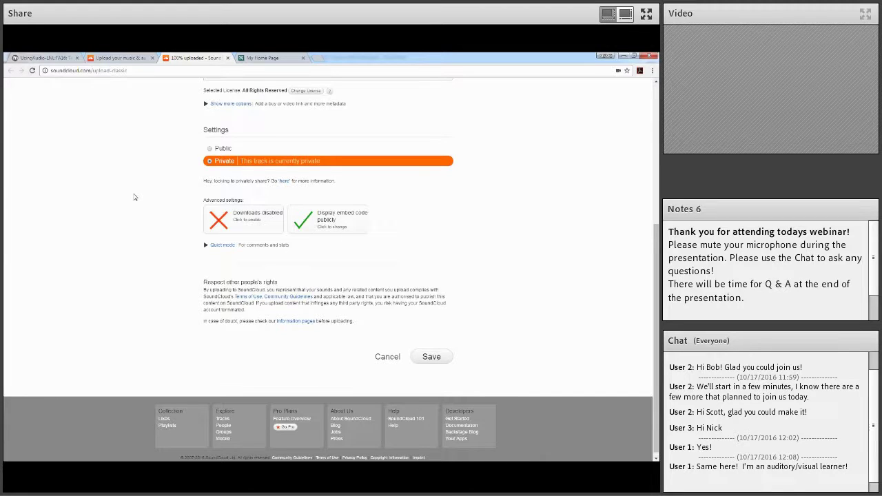
Enable downloads for the track, keep its embed code displayed publicly, and save the track
click(246, 226)
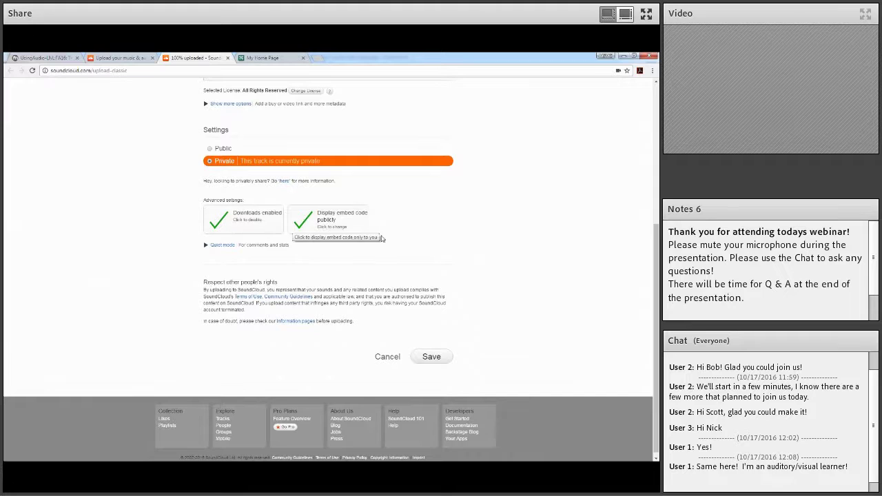
click(335, 228)
click(326, 223)
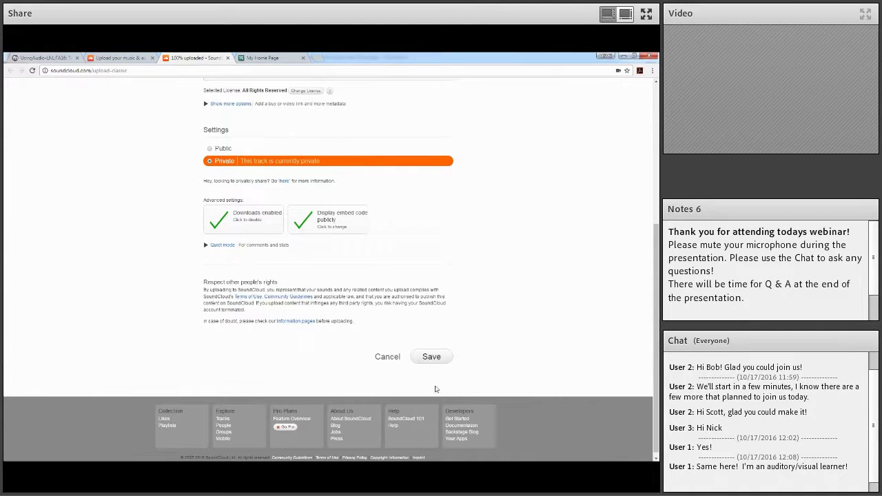
click(435, 357)
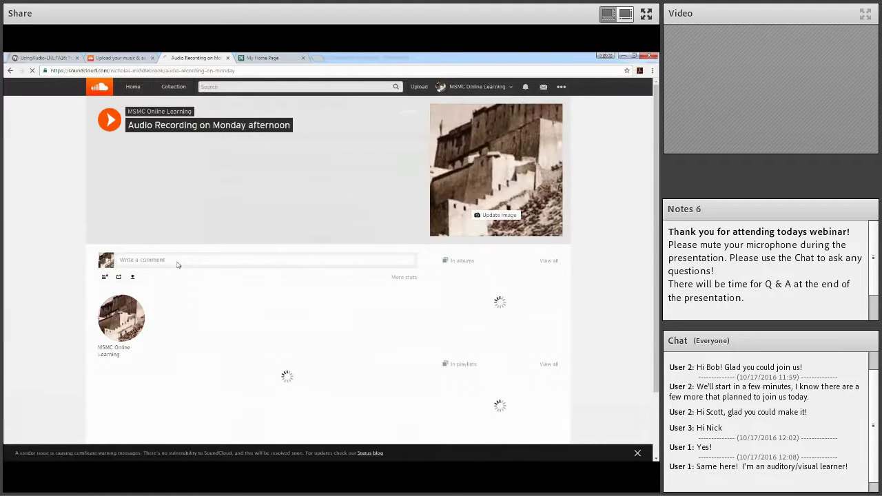
Play the saved Audio Recording on Monday afternoon track, skip back toward its start, and stop playback
click(109, 119)
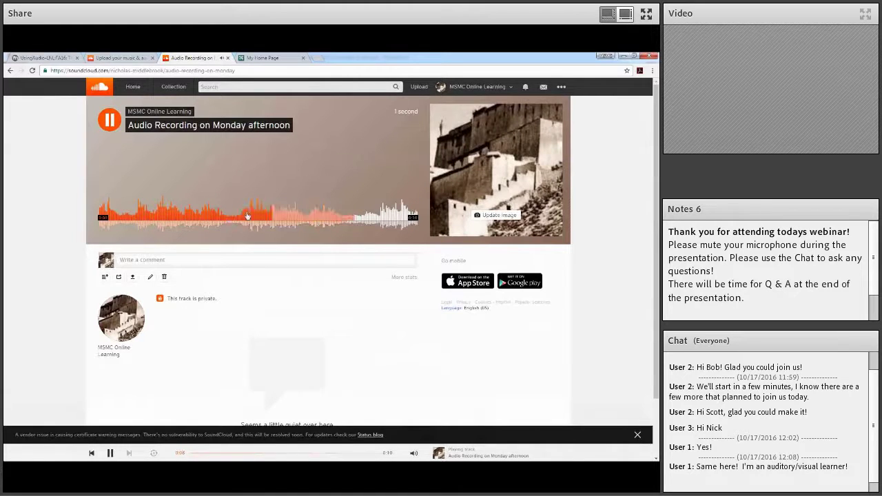
click(121, 219)
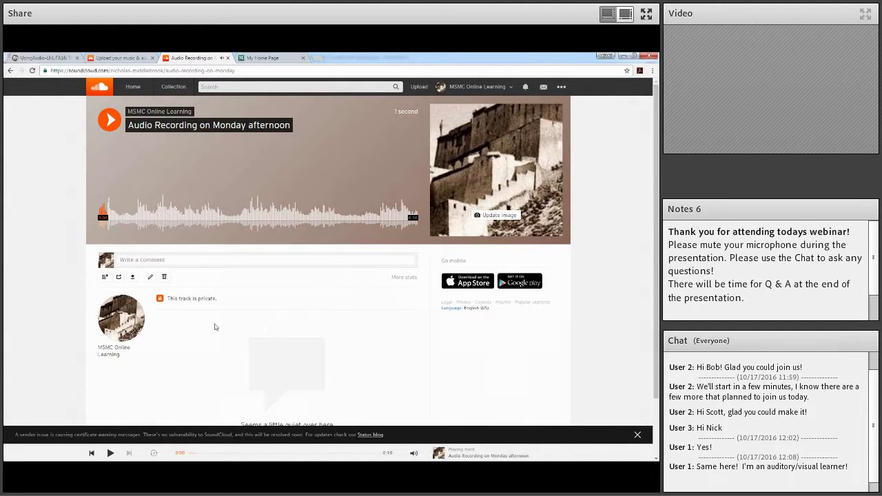
click(202, 260)
Open the track's embed sharing options and copy its iframe embed code
click(118, 278)
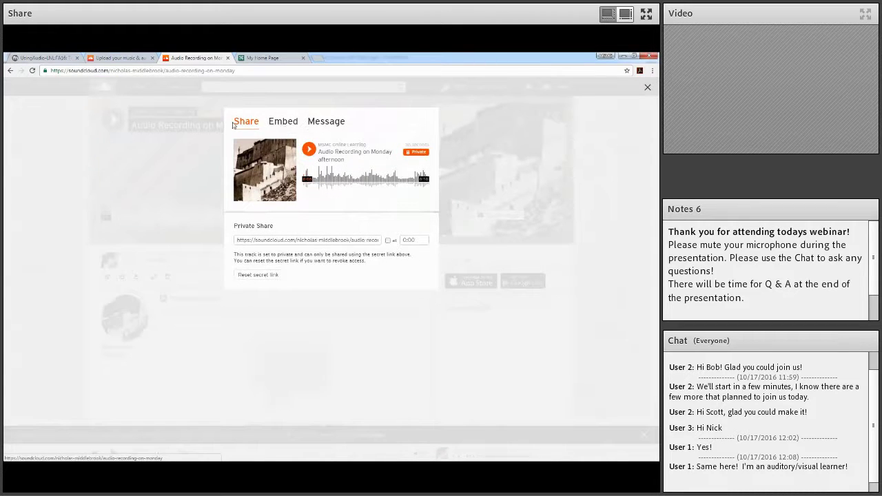
click(282, 124)
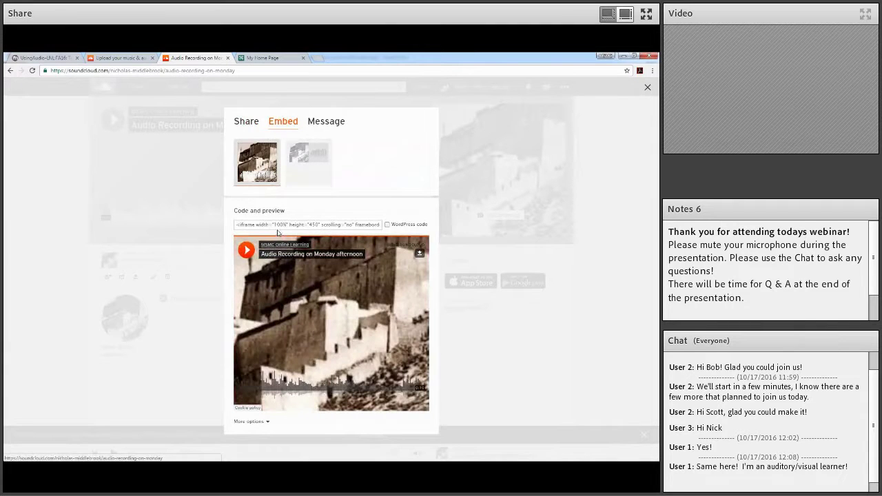
click(347, 227)
right_click(345, 228)
click(374, 237)
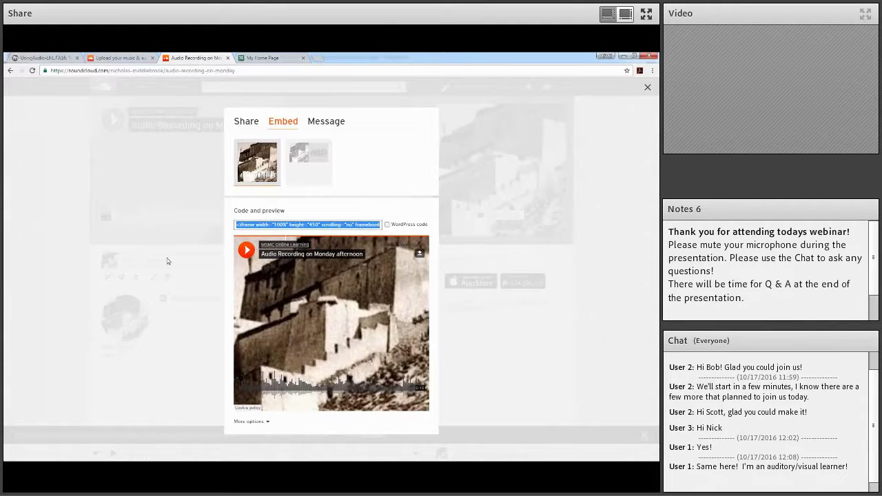
Return to the eClass forum page and cancel the unposted reply to Test Post
click(52, 58)
scroll(374, 407, down, 2)
scroll(374, 408, down, 1)
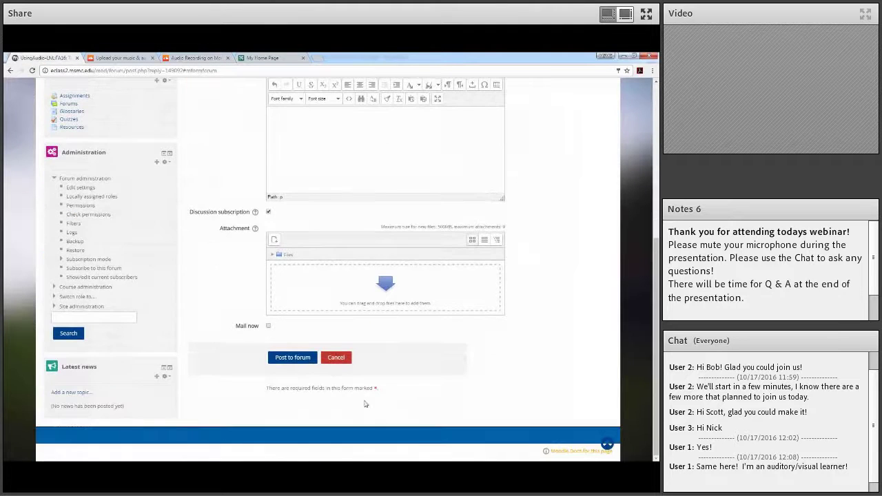
click(343, 361)
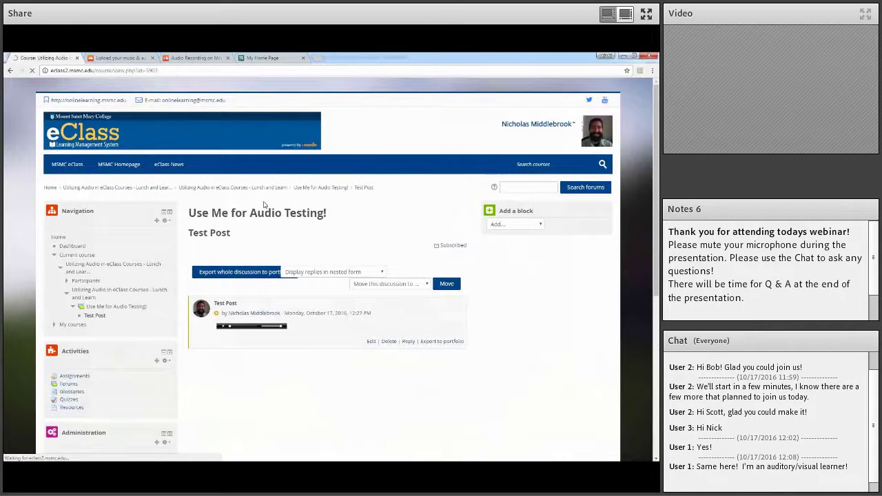
Go to the course page and open the Webinar Examples topic for editing
scroll(529, 320, down, 3)
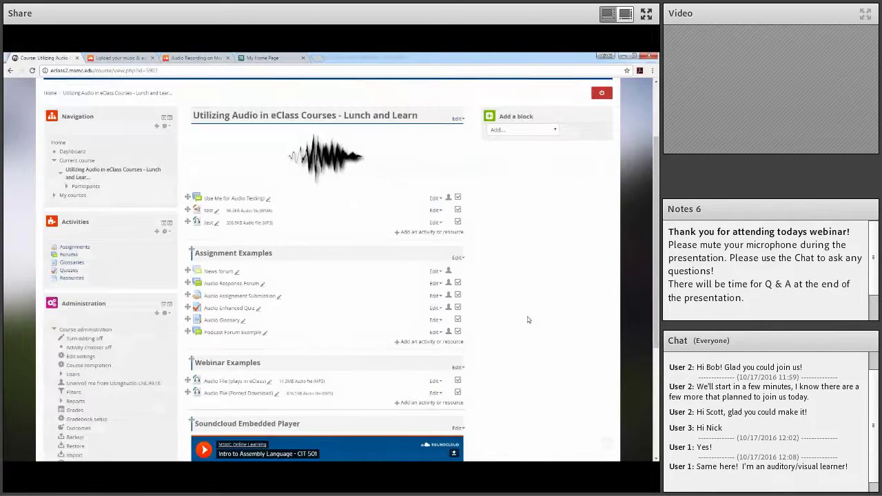
scroll(529, 320, down, 1)
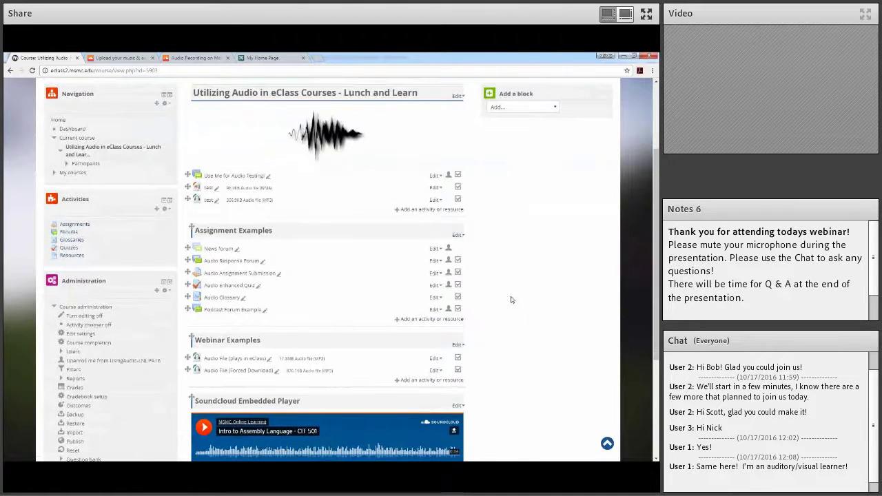
scroll(511, 300, down, 1)
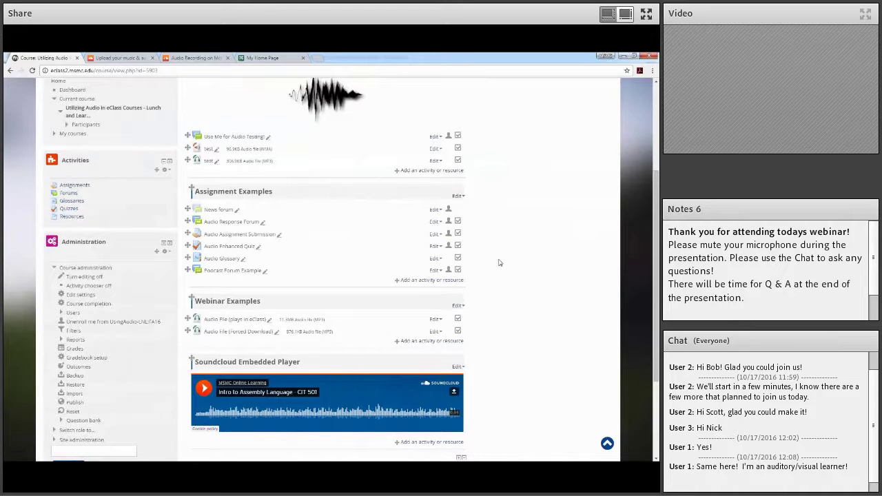
scroll(498, 259, down, 2)
click(456, 228)
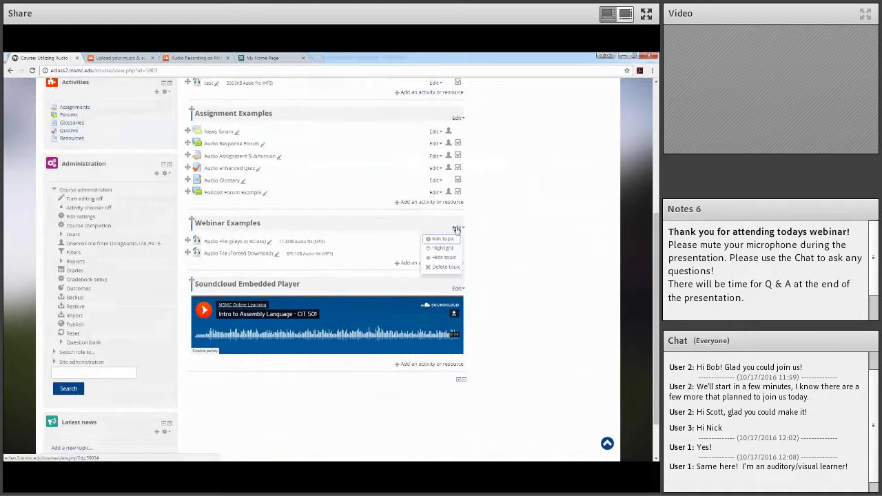
click(442, 238)
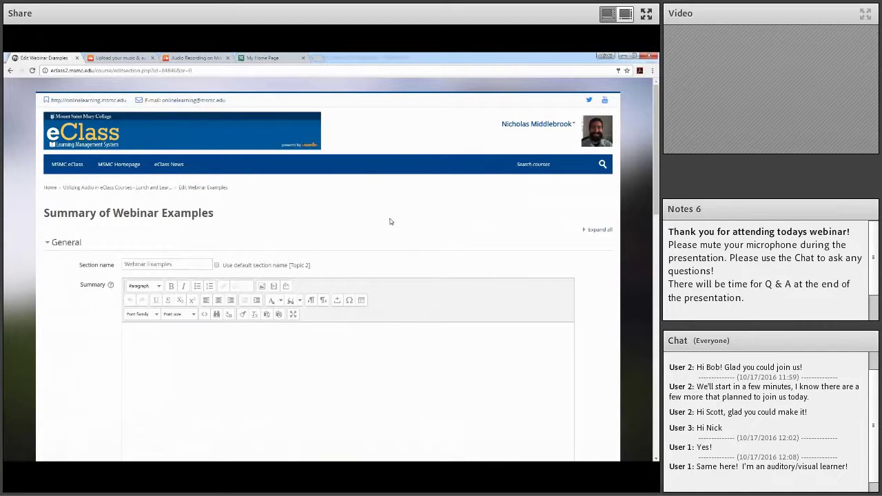
Paste the copied SoundCloud iframe embed code into the HTML source of the Webinar Examples topic summary
scroll(389, 221, down, 2)
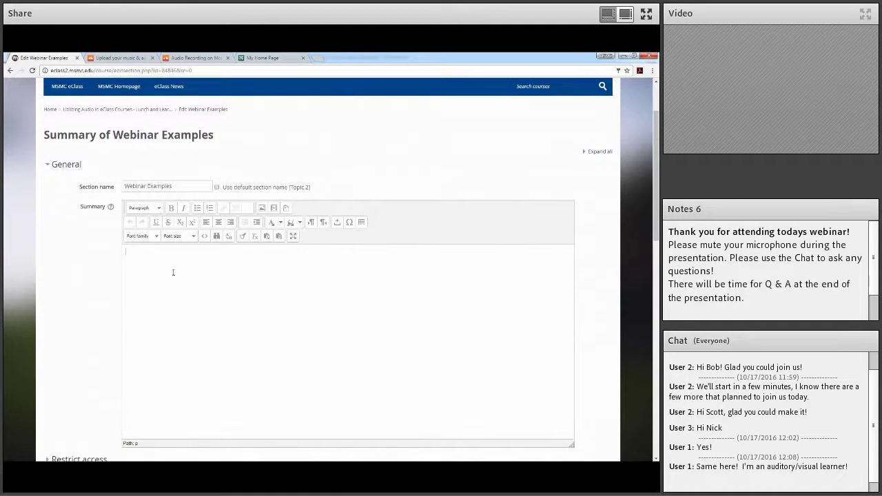
scroll(295, 279, down, 1)
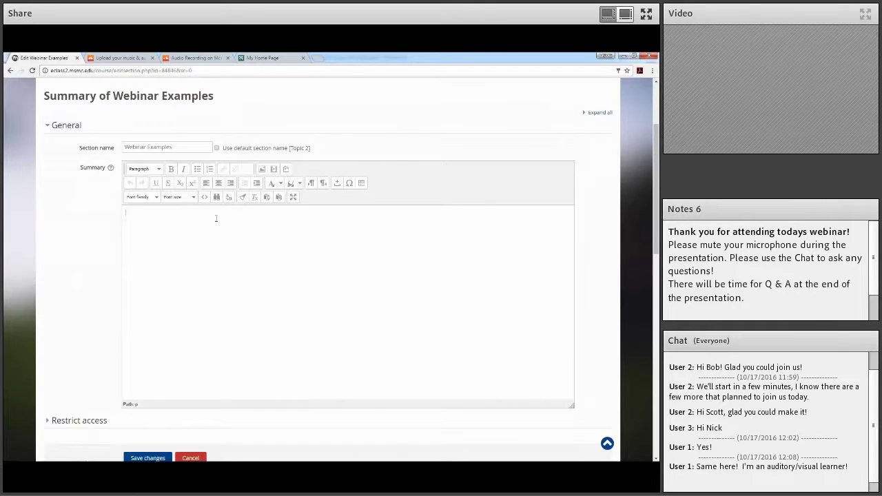
click(204, 197)
right_click(238, 193)
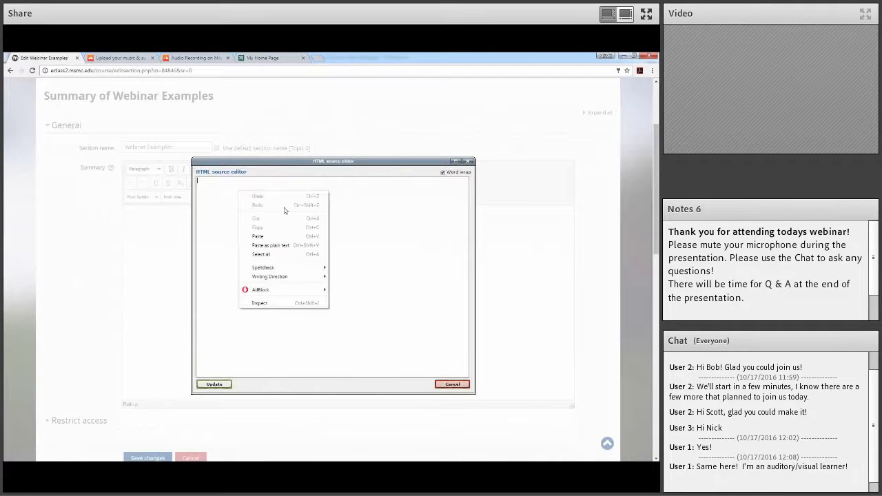
click(258, 237)
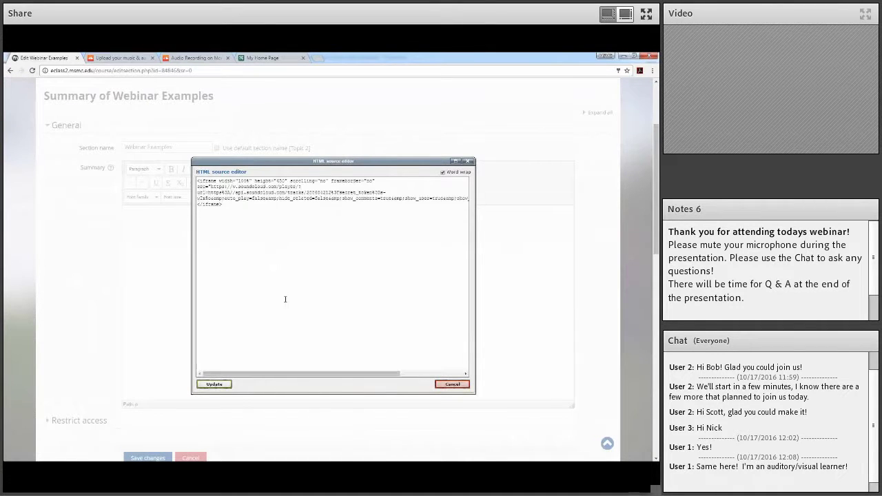
Set the iframe height to 150 in the embed code, apply it, and save the topic summary
click(279, 180)
key(BackSpace)
text(1)
click(214, 385)
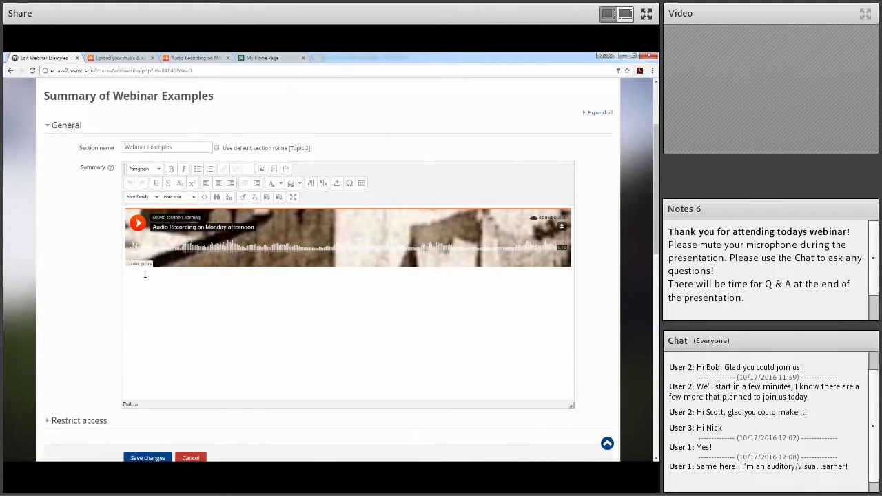
click(147, 457)
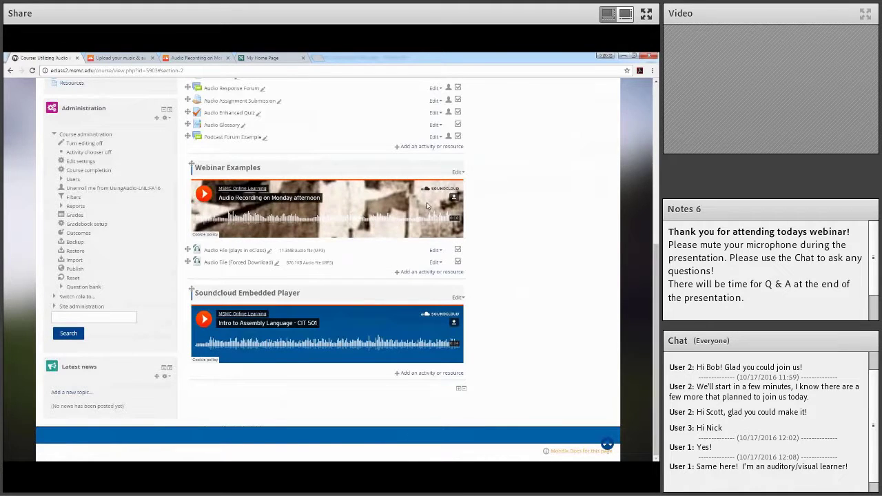
Play and pause the embedded Audio Recording on Monday afternoon track under Webinar Examples, and download its audio file
click(204, 194)
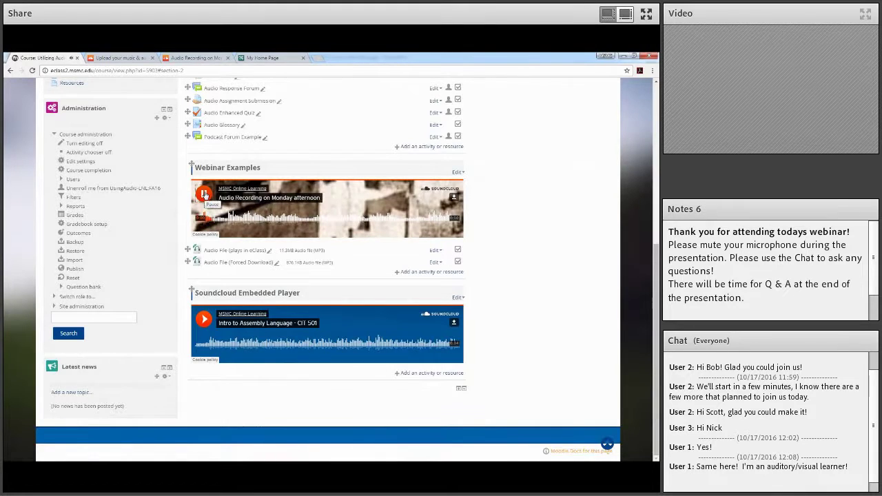
click(204, 194)
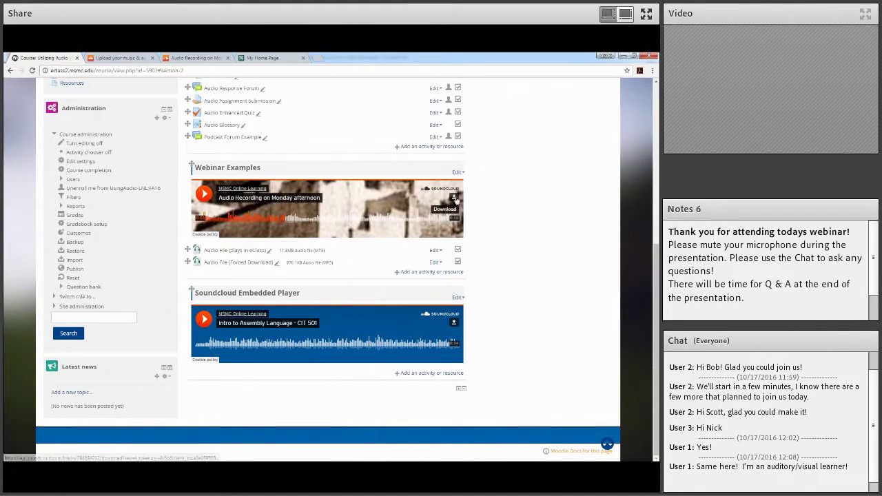
click(455, 198)
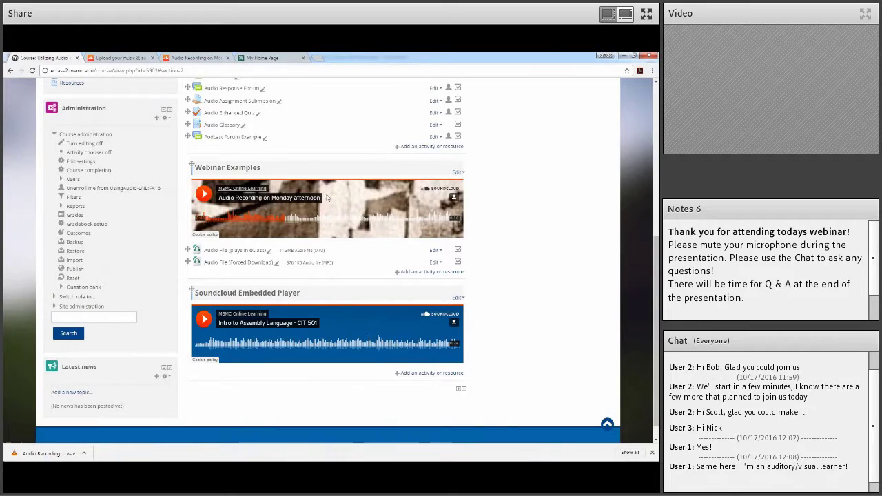
Start choosing a file to upload on the SoundCloud upload page and cancel without selecting one
click(129, 59)
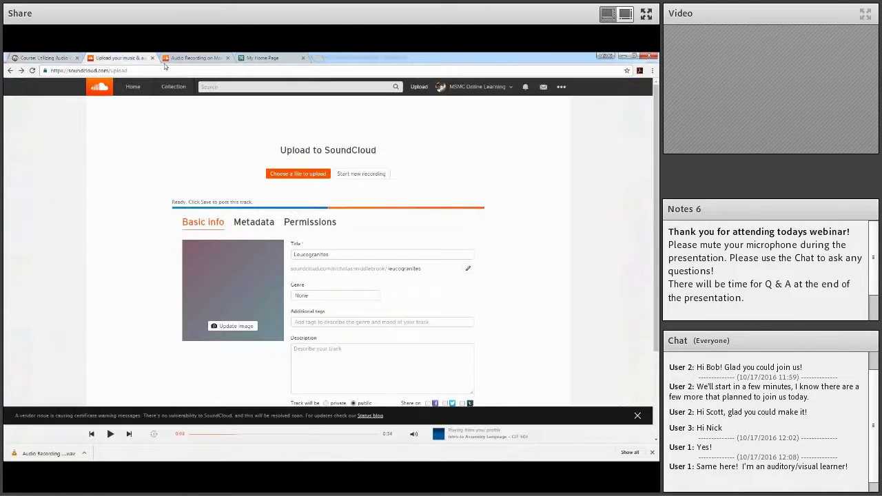
click(311, 174)
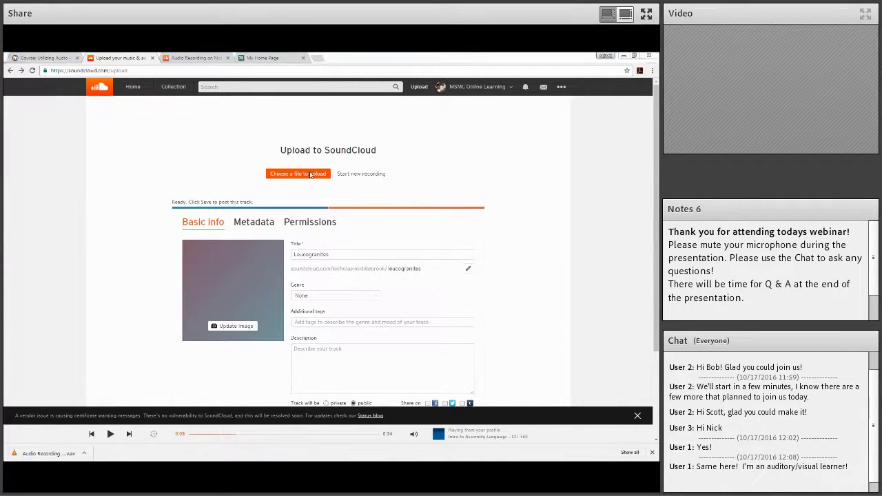
key(Escape)
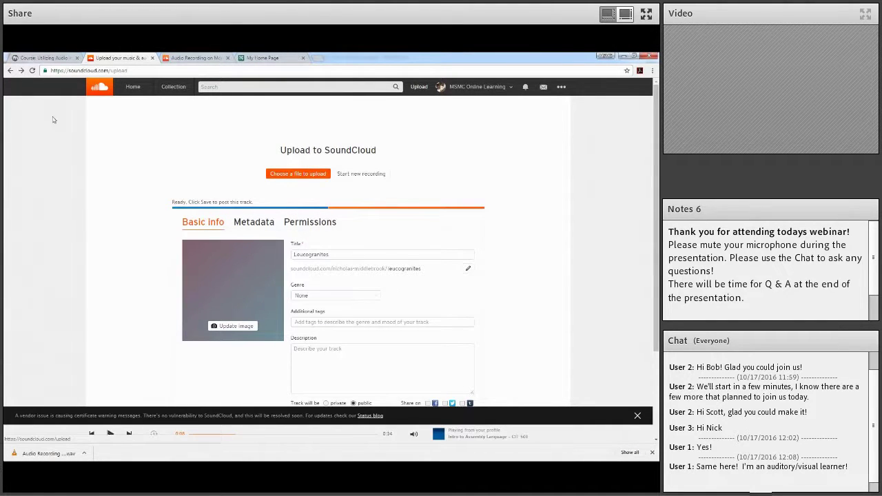
Close the browser page of the Audio Recording on Monday afternoon track and return to the eClass course
click(177, 58)
middle_click(177, 58)
click(52, 58)
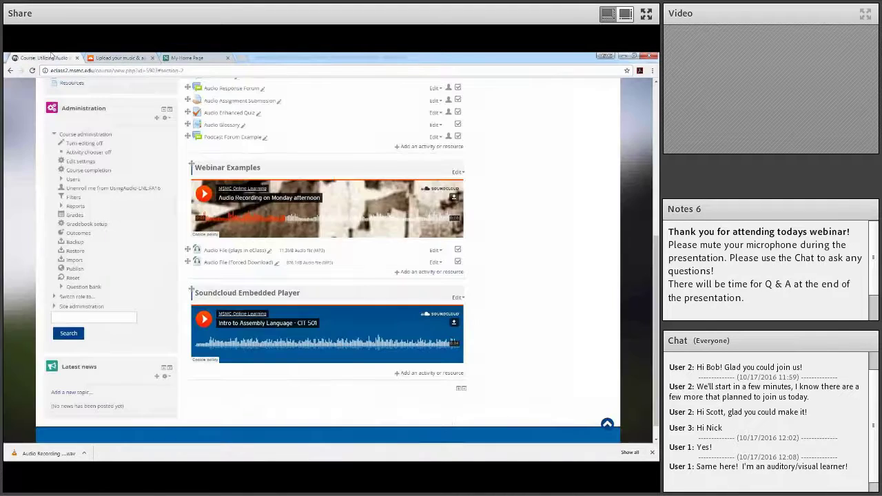
Open the SoundCloud account's profile page and switch back to the eClass course page
click(119, 58)
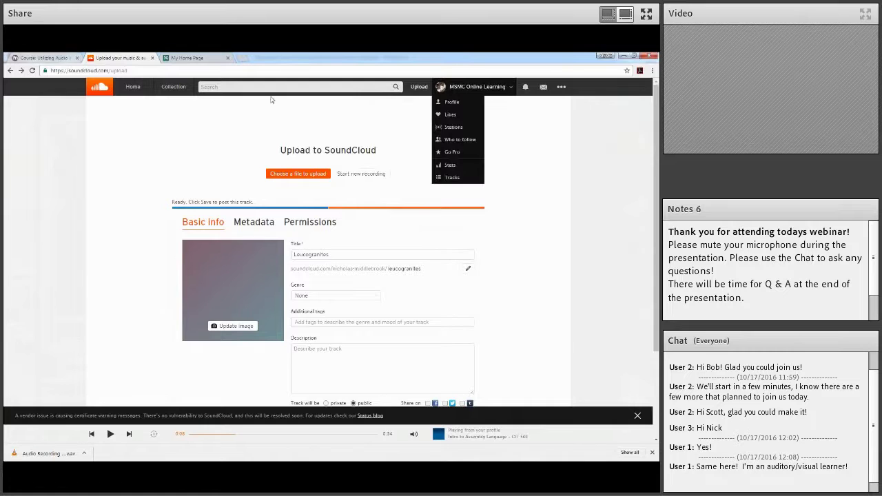
click(476, 86)
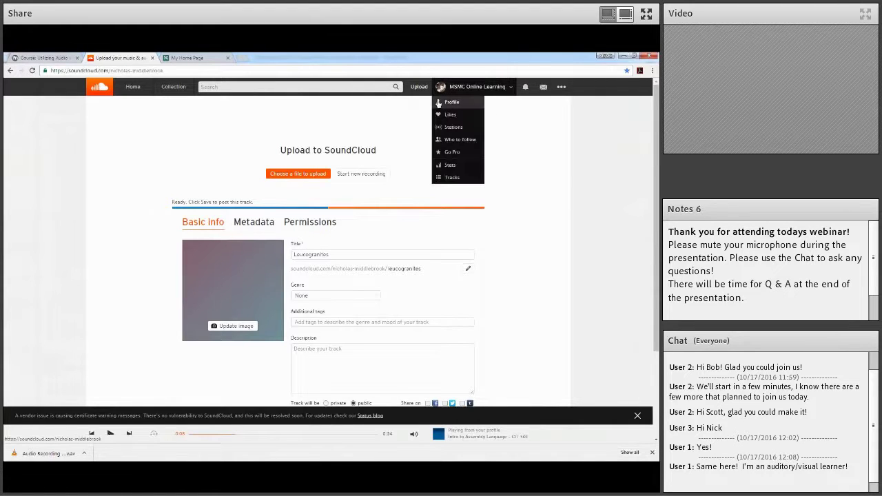
click(41, 58)
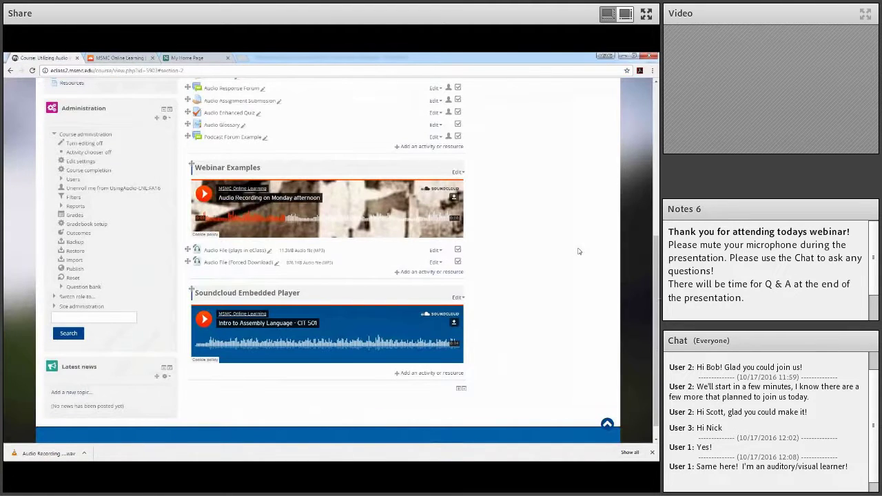
Switch to PowerPoint, present from the Soundcloud Method slide, advance to Lesson Ideas for Using Audio, and end the show
key(alt+Tab)
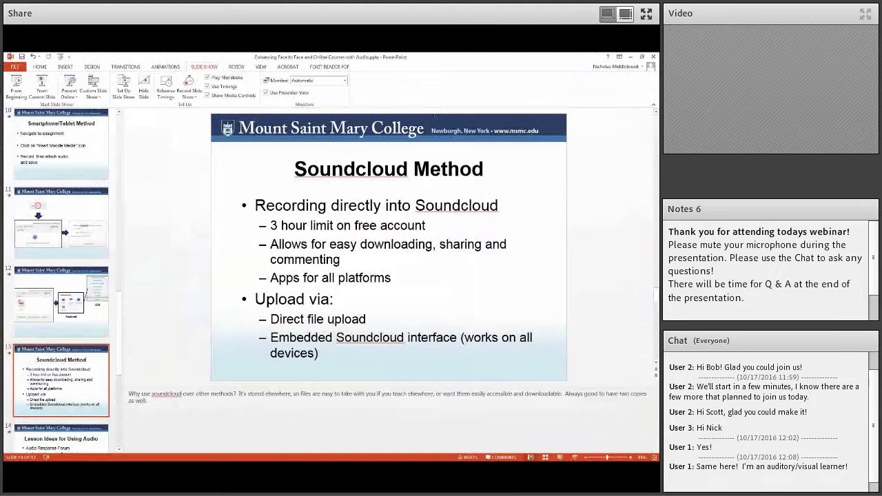
key(shift+F5)
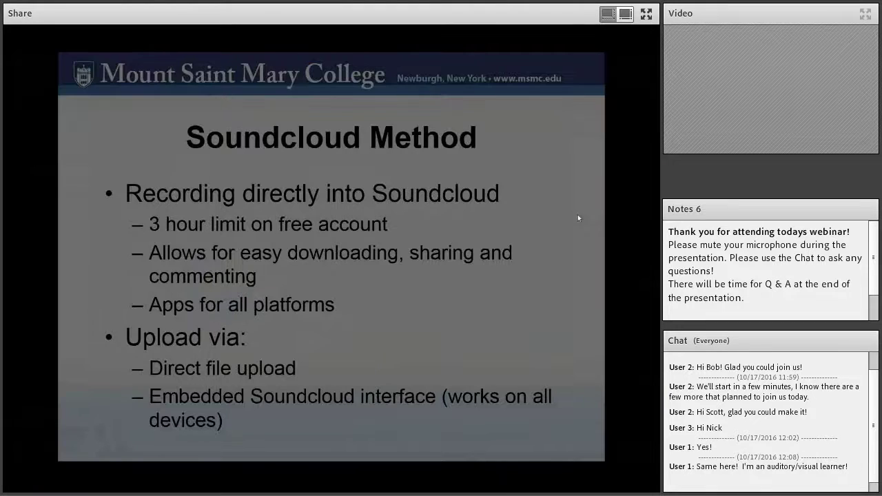
key(Right)
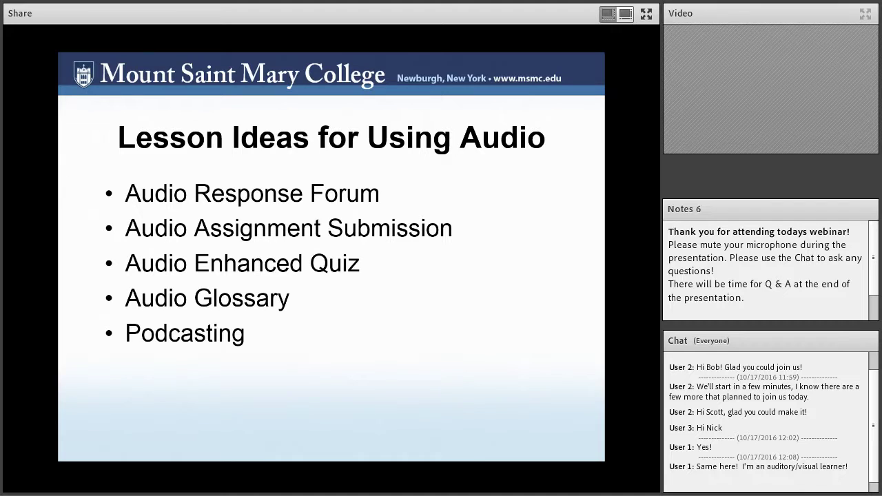
key(Escape)
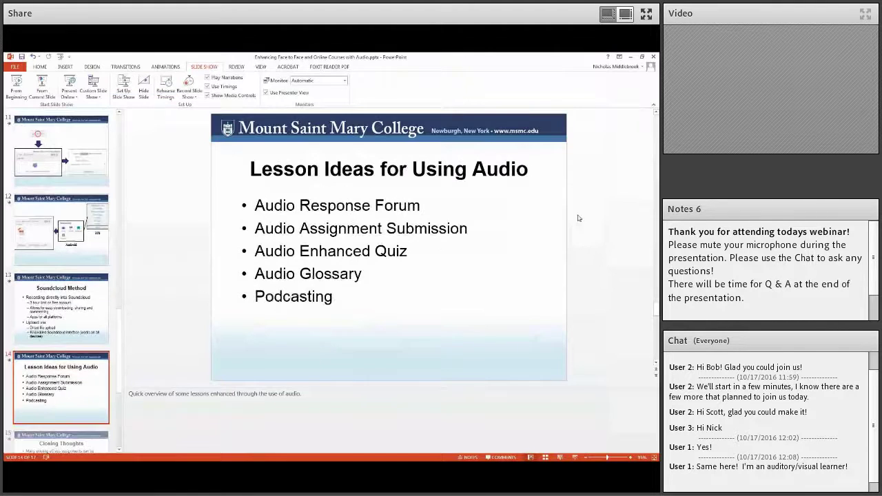
Return to the eClass course in the browser and open Audio Response Forum from Assignment Examples in a new tab
key(alt+Tab)
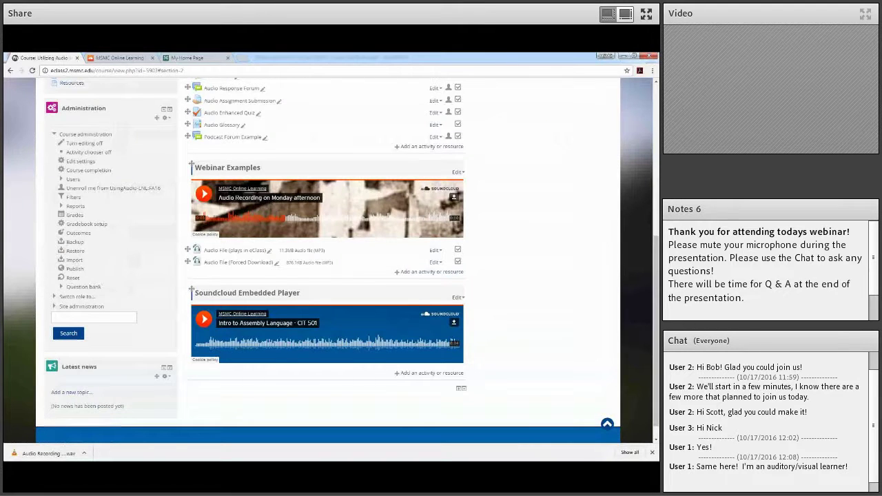
scroll(564, 357, up, 1)
scroll(565, 348, up, 5)
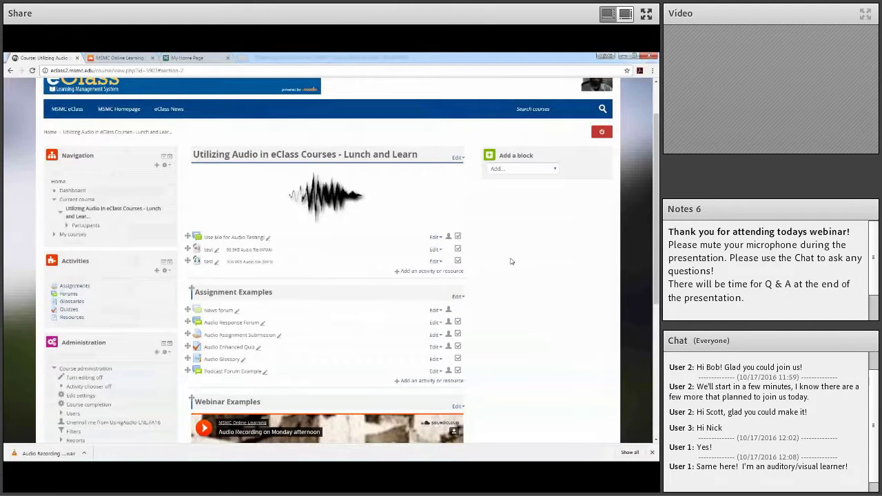
scroll(510, 259, down, 3)
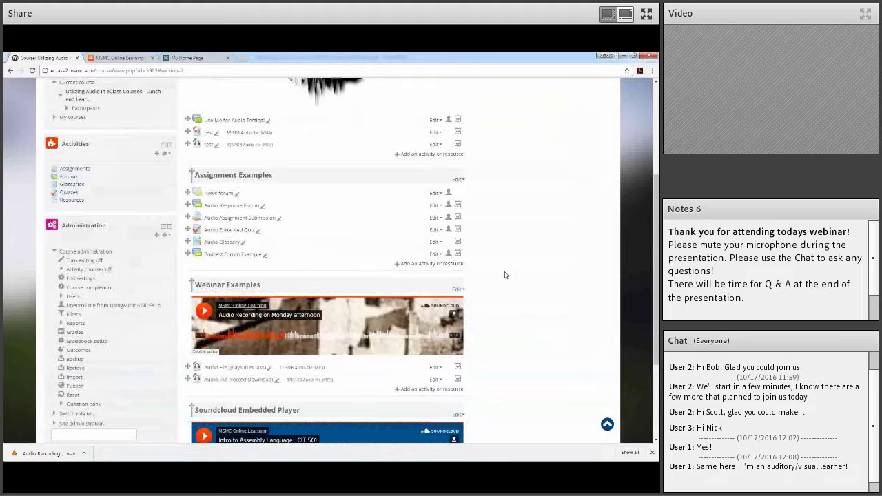
scroll(468, 260, down, 1)
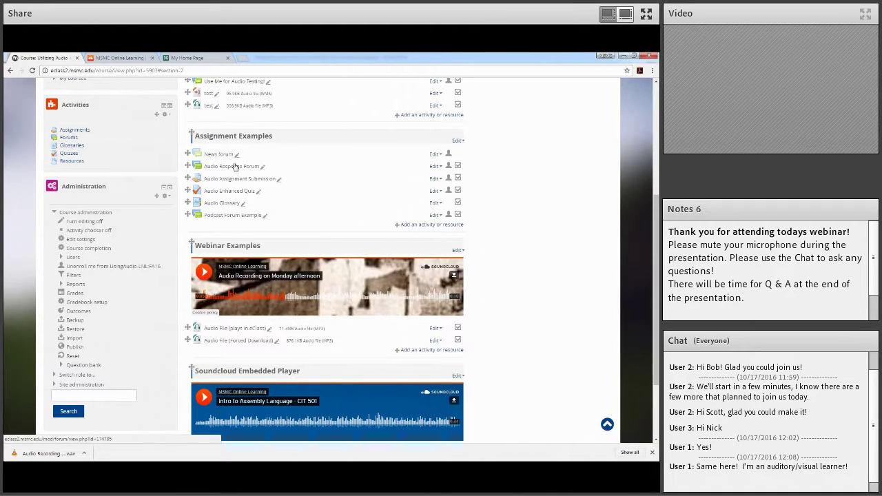
middle_click(235, 168)
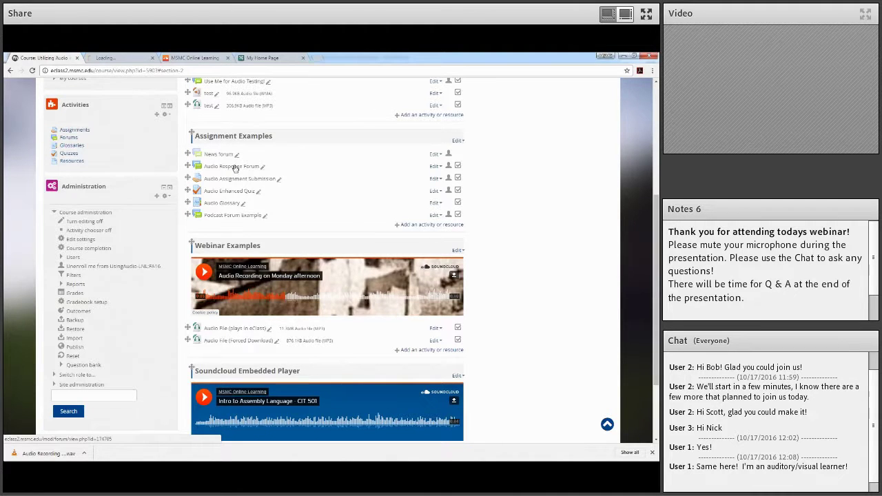
click(121, 58)
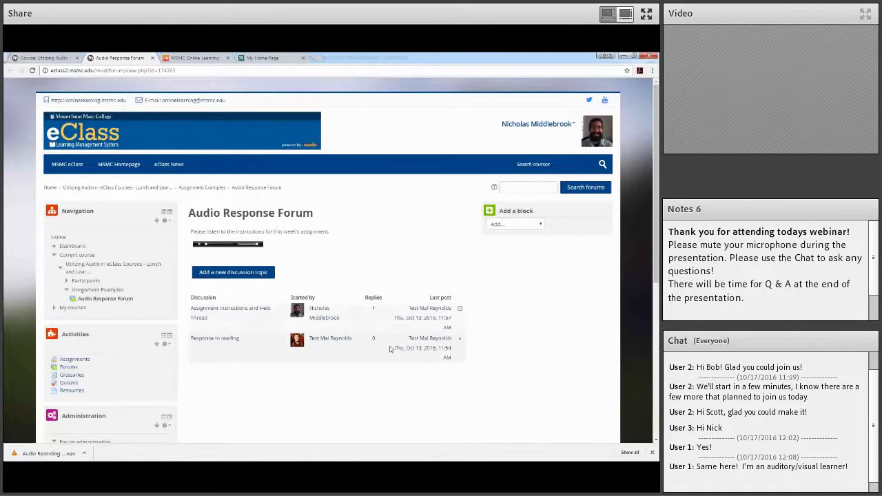
Open the Response to reading discussion in the Audio Response Forum, then play and pause the student's audio post
scroll(390, 349, down, 2)
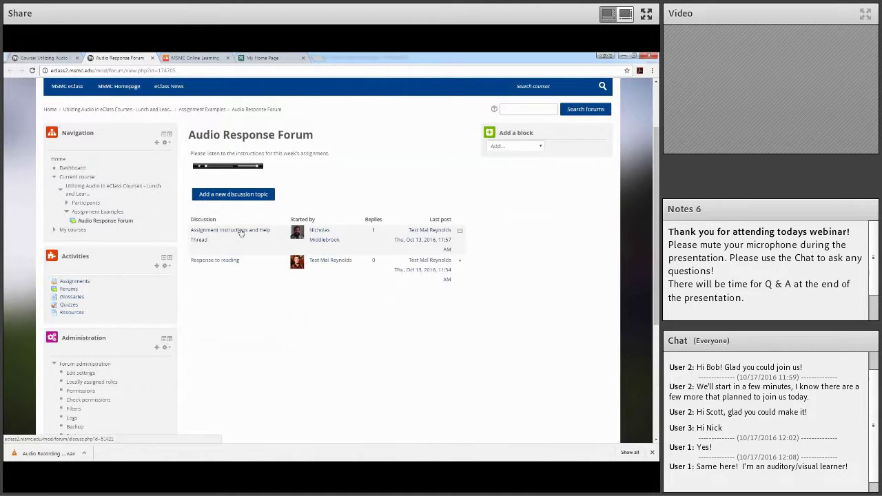
click(210, 261)
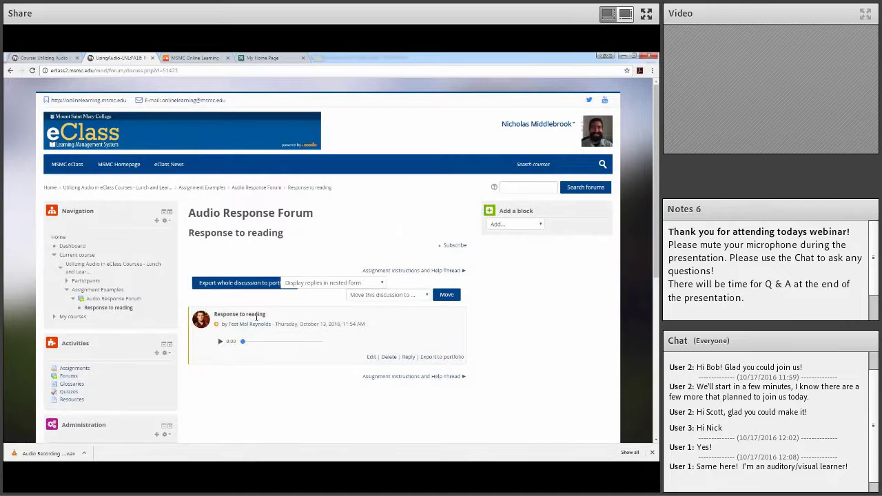
scroll(246, 428, down, 1)
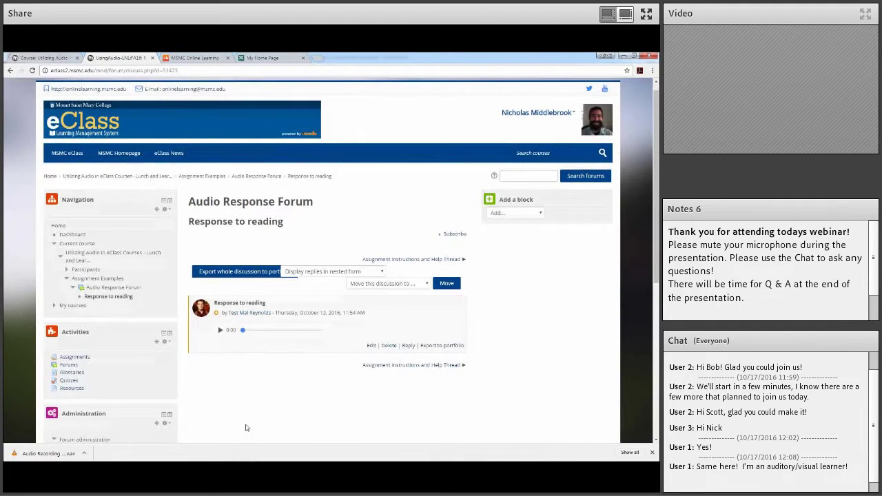
scroll(248, 414, down, 1)
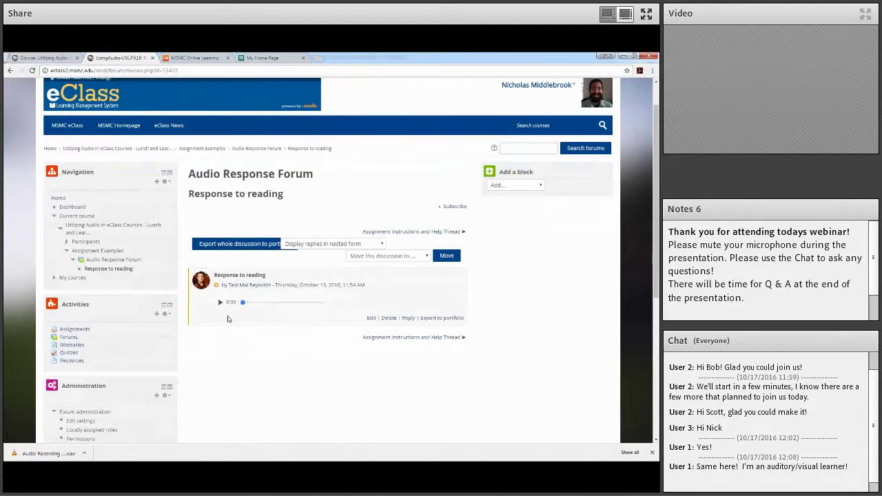
click(220, 303)
click(220, 302)
Open the forum's Assignment Instructions and Help Thread discussion, review its audio posts, and go back to the course page
click(113, 149)
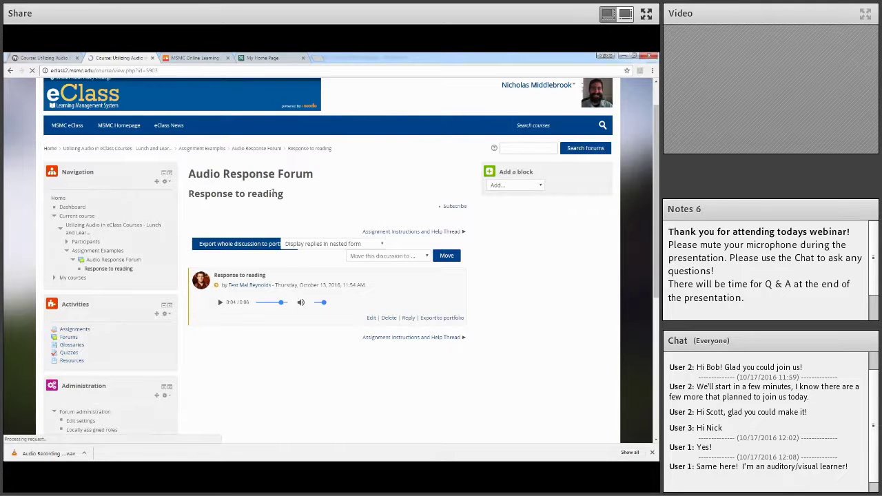
scroll(272, 191, down, 2)
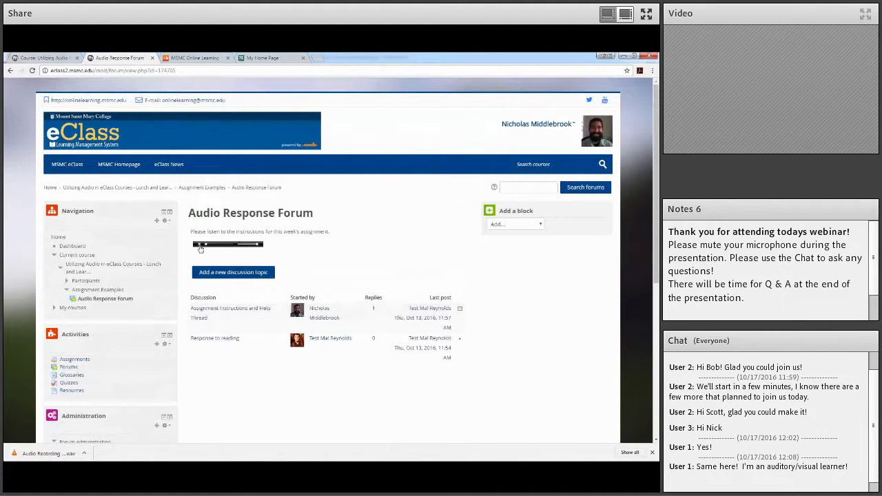
click(222, 311)
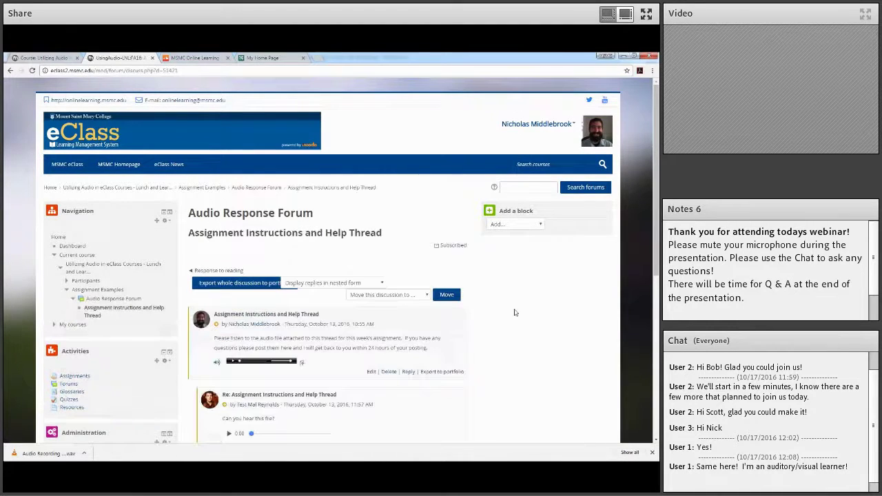
scroll(502, 315, down, 2)
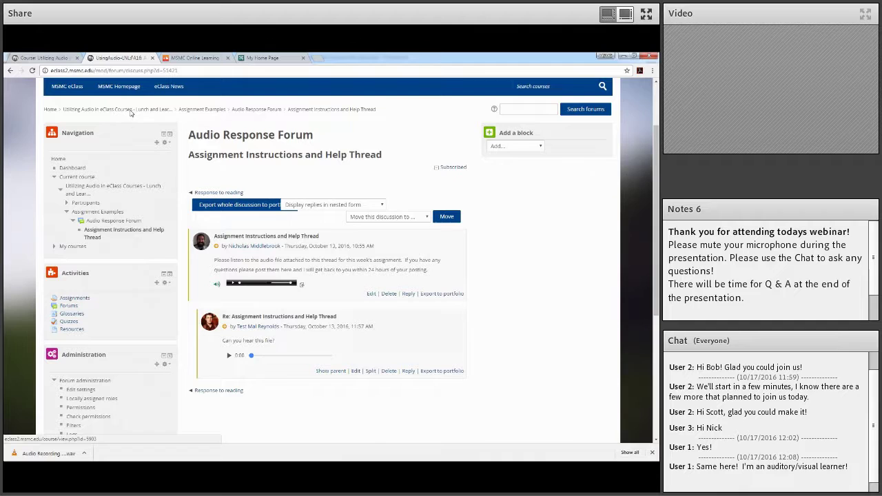
click(131, 113)
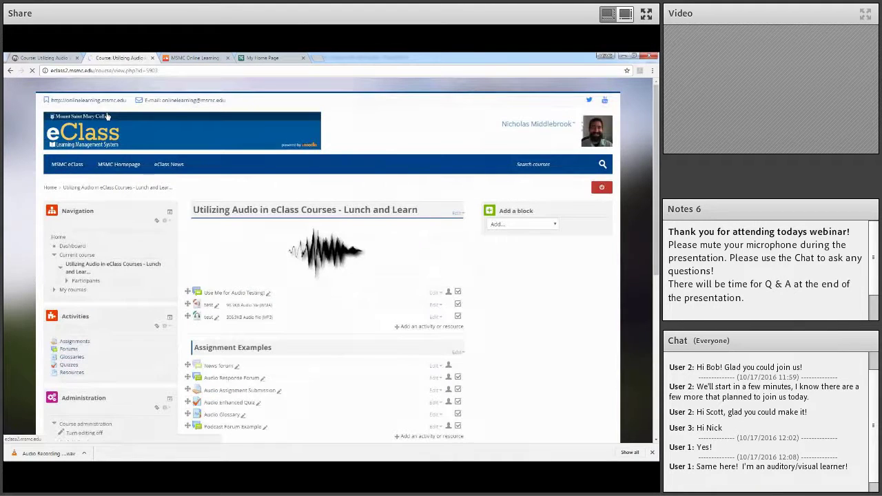
Open Audio Assignment Submission from Assignment Examples in a new tab and review its grading summary and submission status
scroll(503, 313, down, 2)
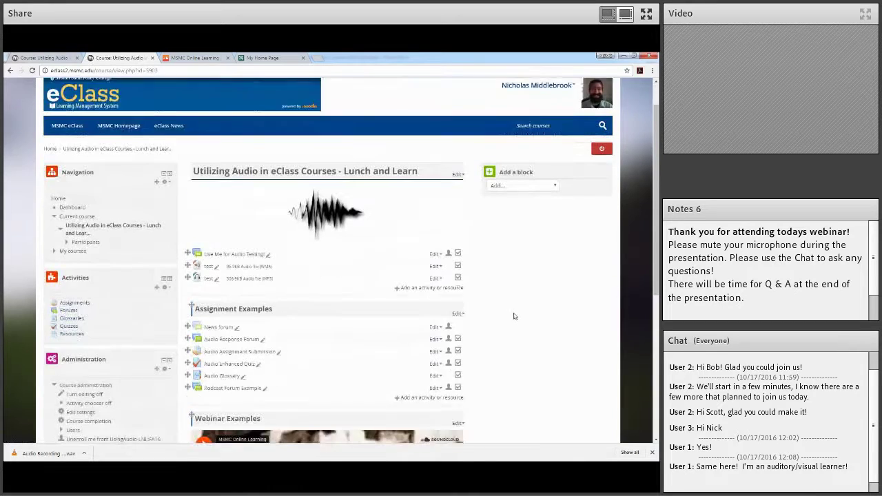
scroll(514, 316, down, 2)
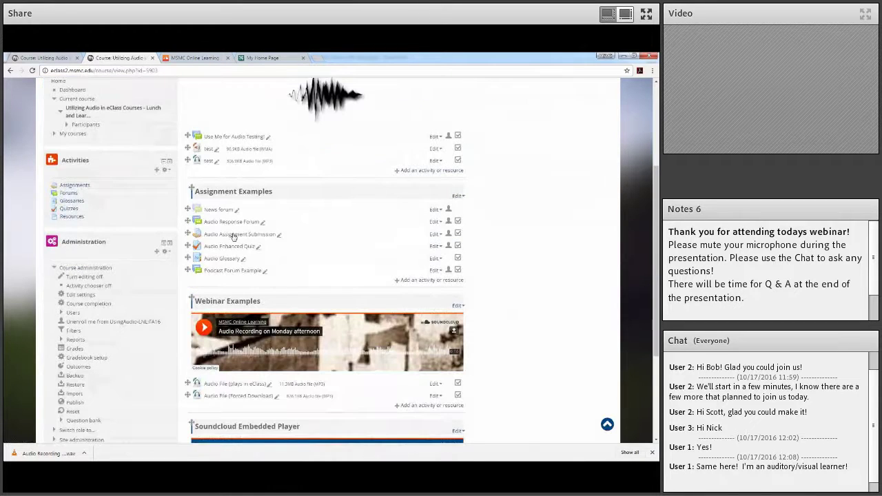
middle_click(233, 237)
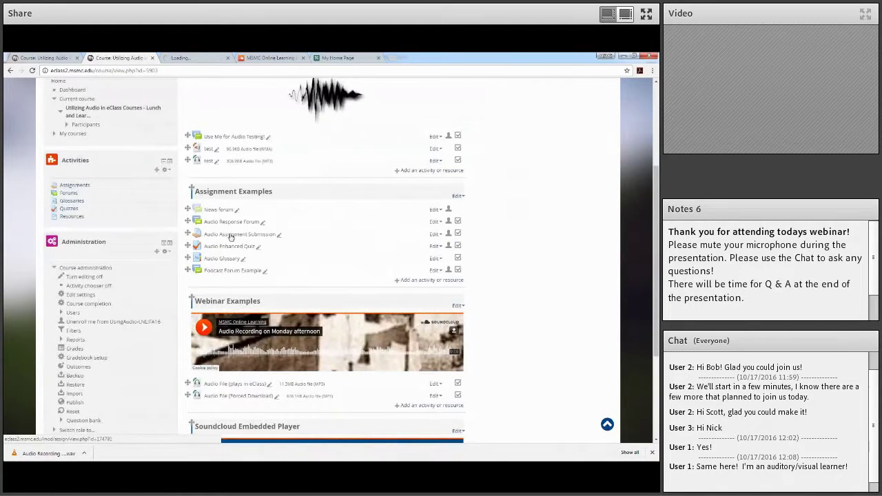
click(206, 57)
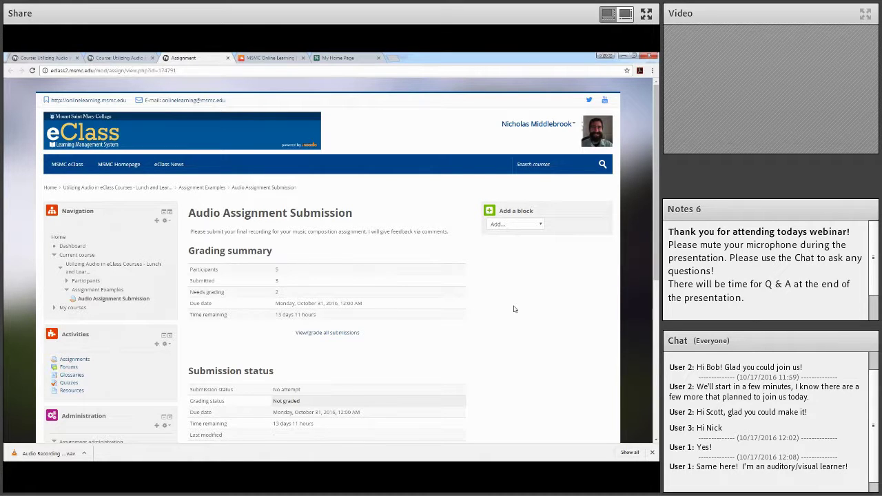
scroll(513, 309, down, 2)
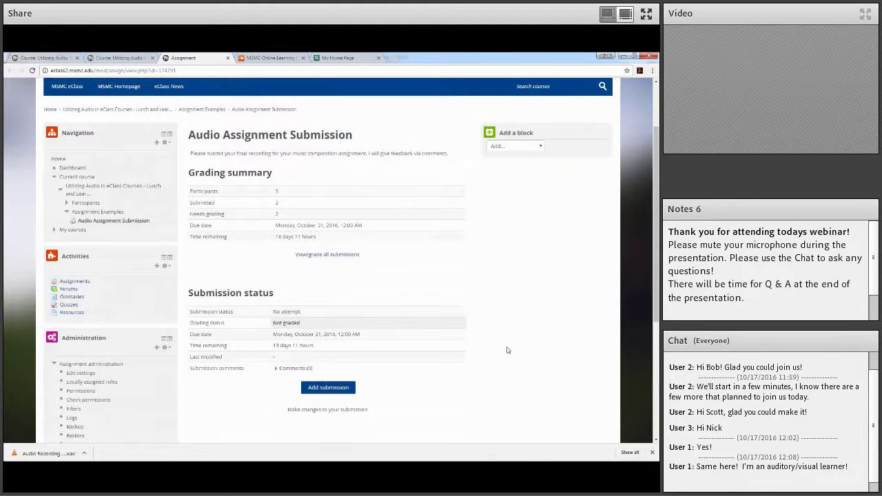
scroll(310, 357, down, 1)
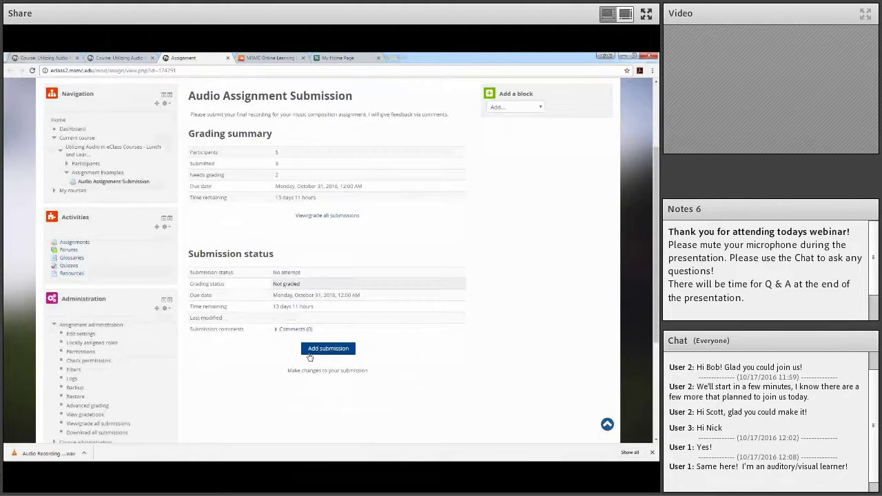
Begin adding a submission, show the Record Audio recorder in the file picker, and cancel without saving anything
click(310, 351)
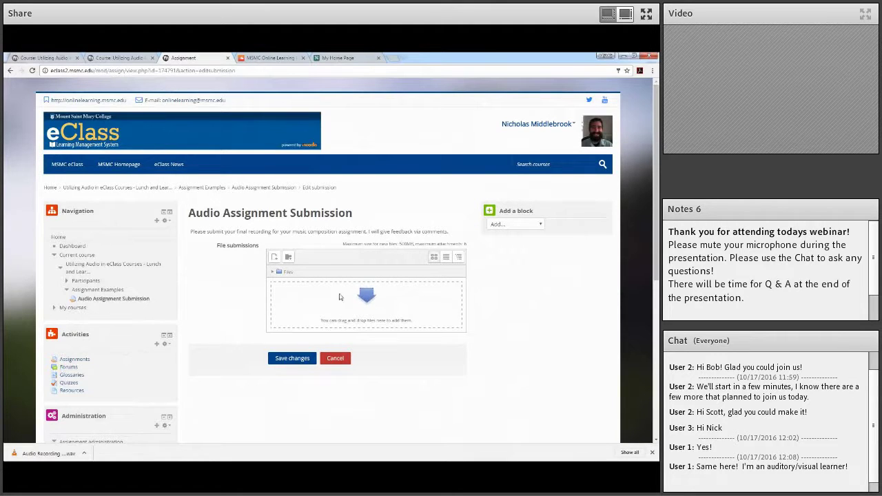
click(273, 259)
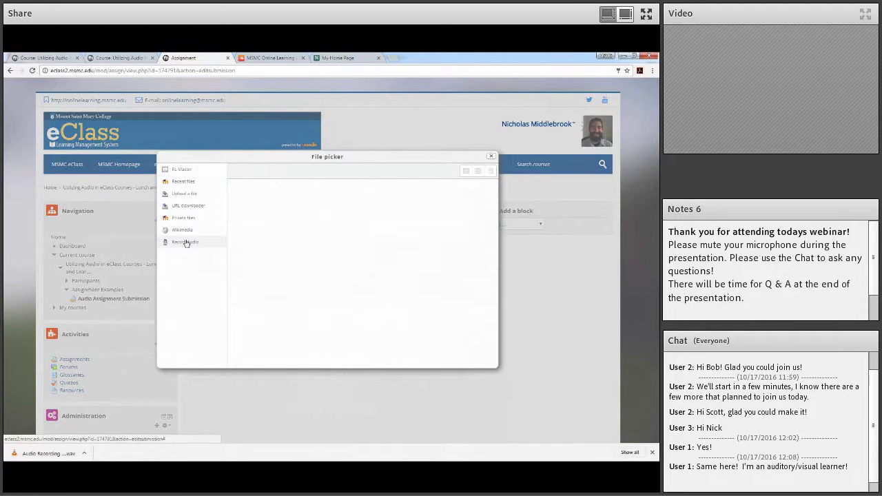
click(204, 243)
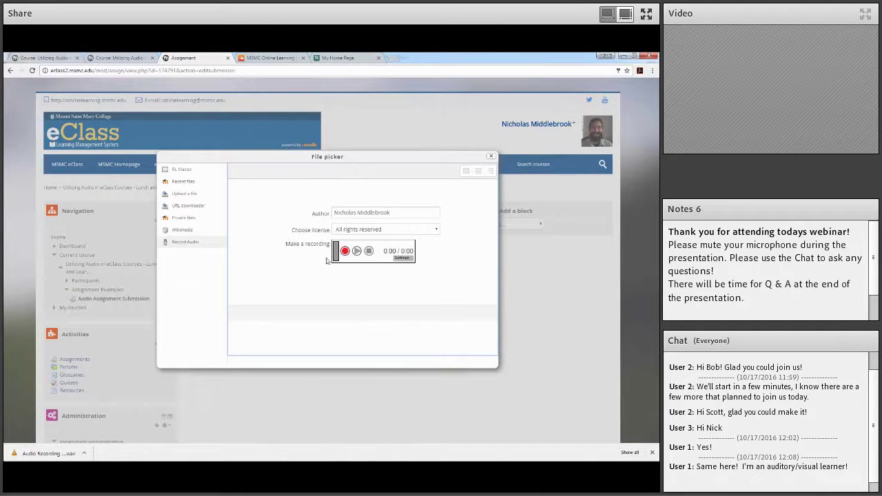
click(490, 156)
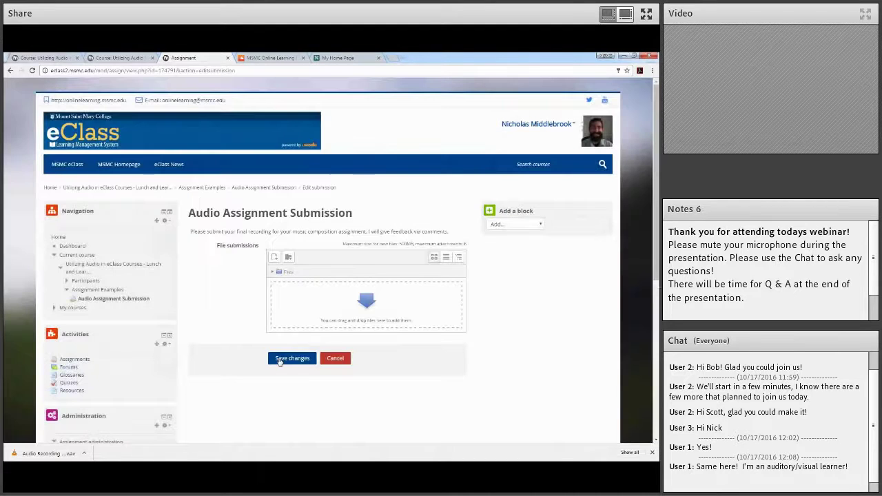
click(336, 359)
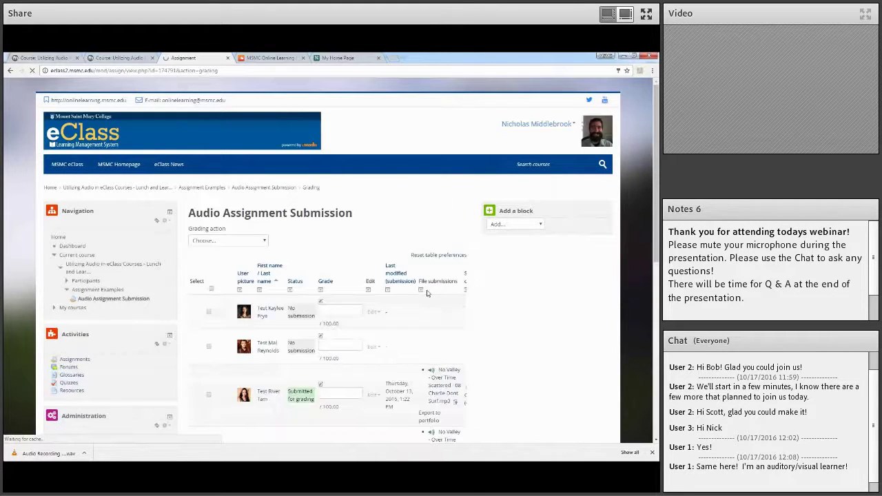
In the assignment's grading table, download the submitted 01 - Journey.mp3, play it in the media player, pause it and close the player
scroll(502, 296, down, 2)
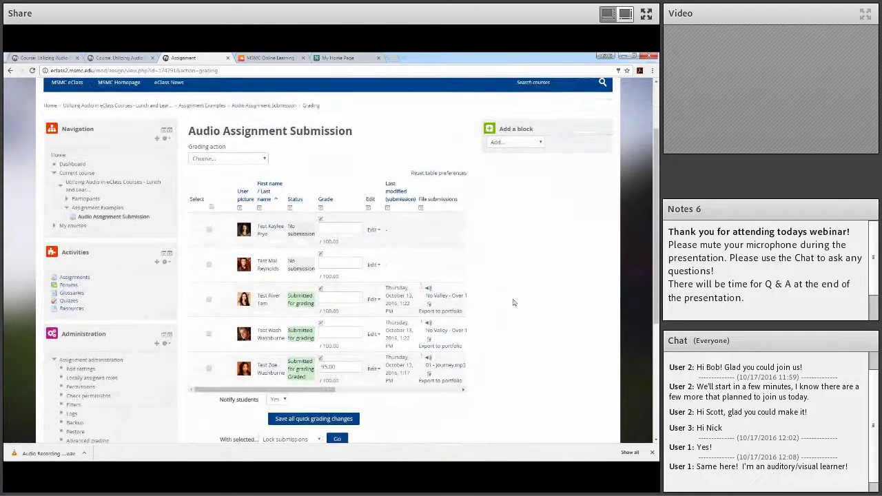
scroll(513, 302, down, 1)
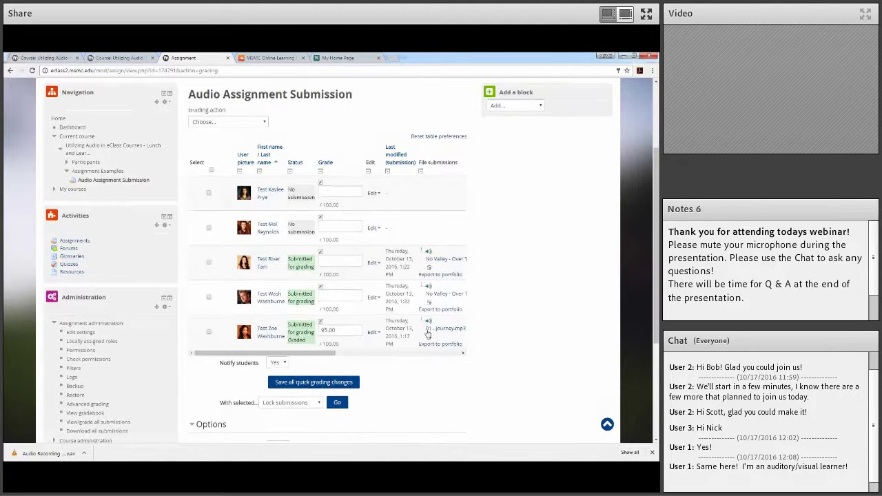
scroll(543, 301, down, 1)
click(447, 291)
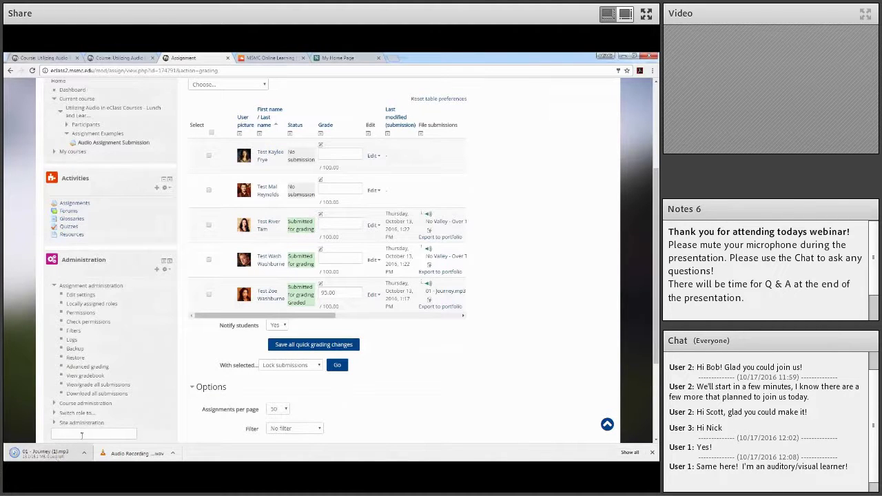
click(45, 455)
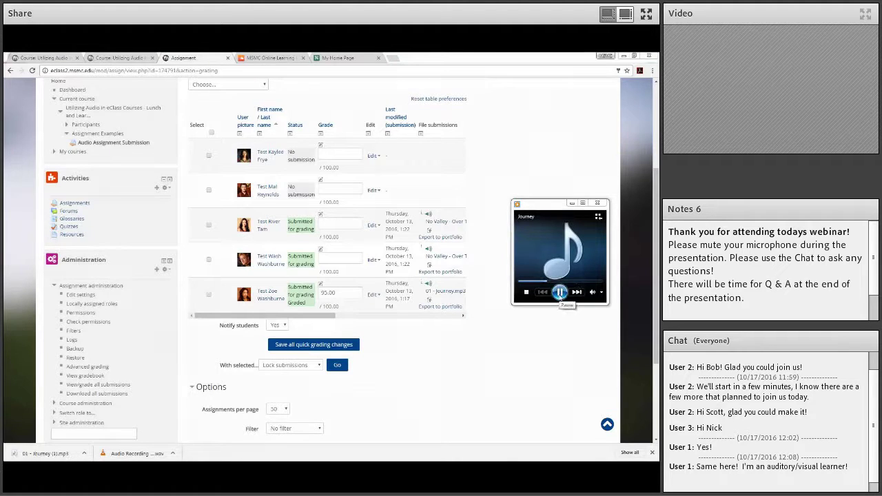
click(560, 294)
click(596, 203)
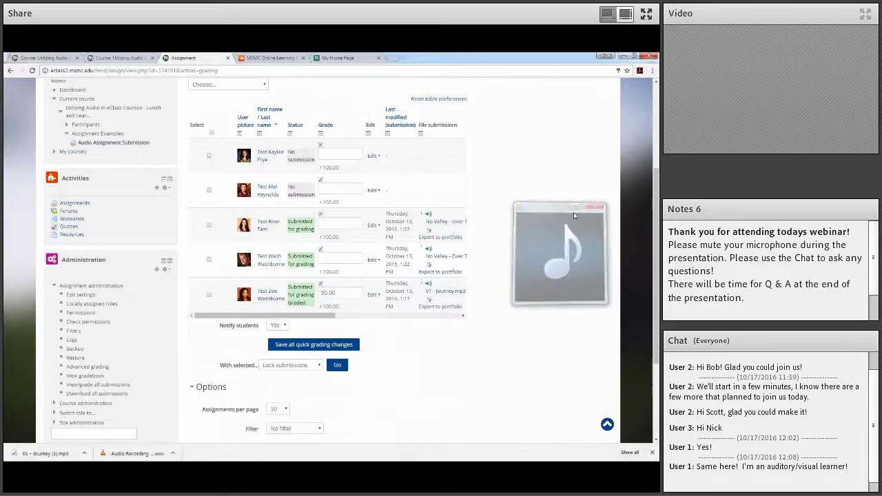
Point out the empty grade field of an ungraded submission, and close the assignment tab and the duplicate course tab
click(344, 257)
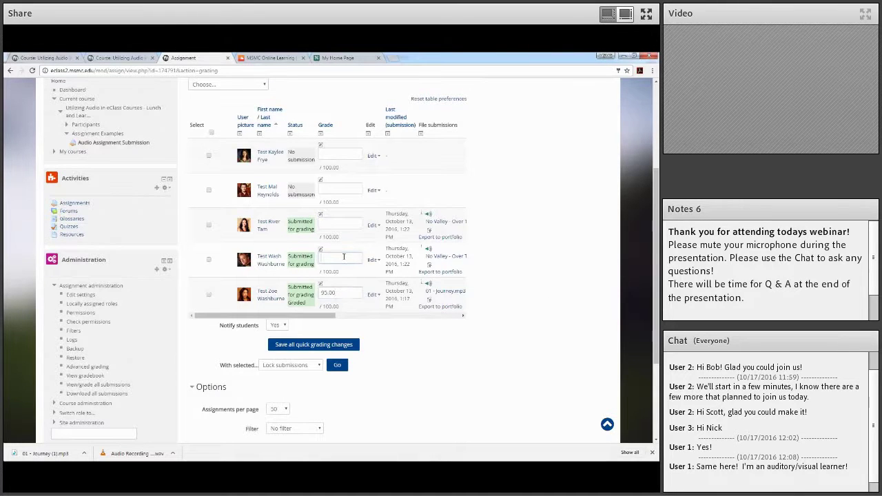
click(538, 326)
scroll(518, 310, up, 1)
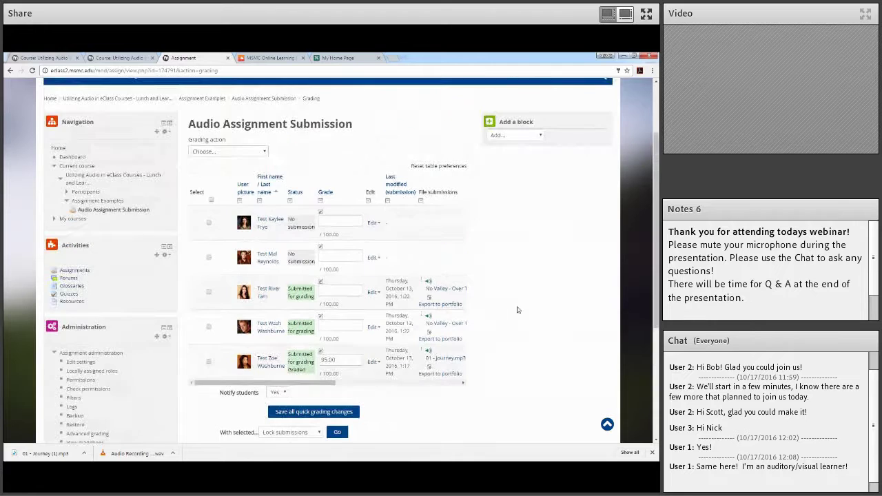
scroll(414, 235, up, 1)
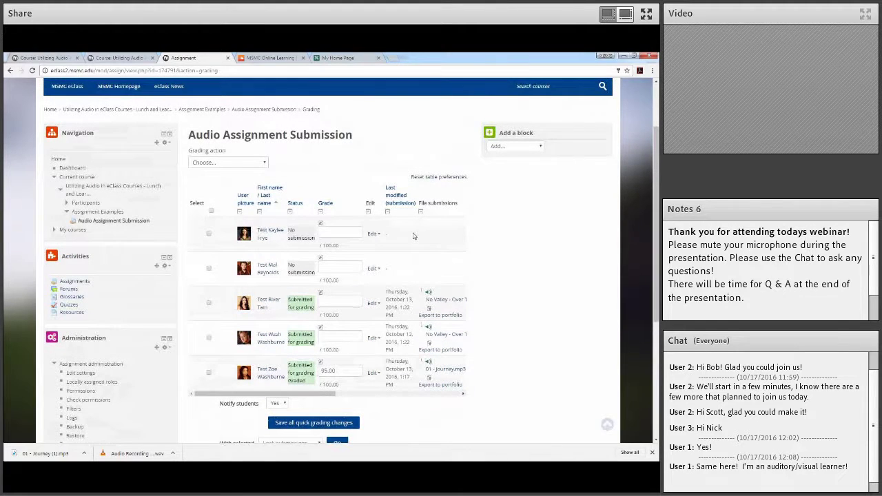
key(ctrl+w)
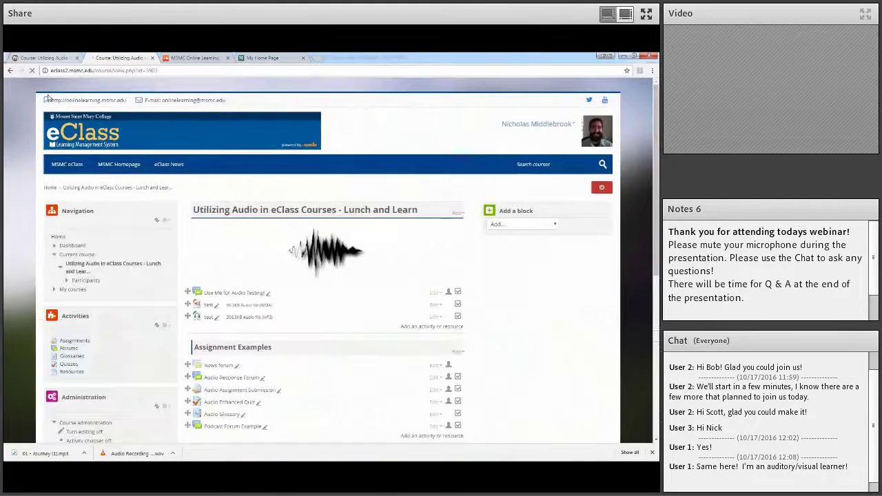
key(ctrl+w)
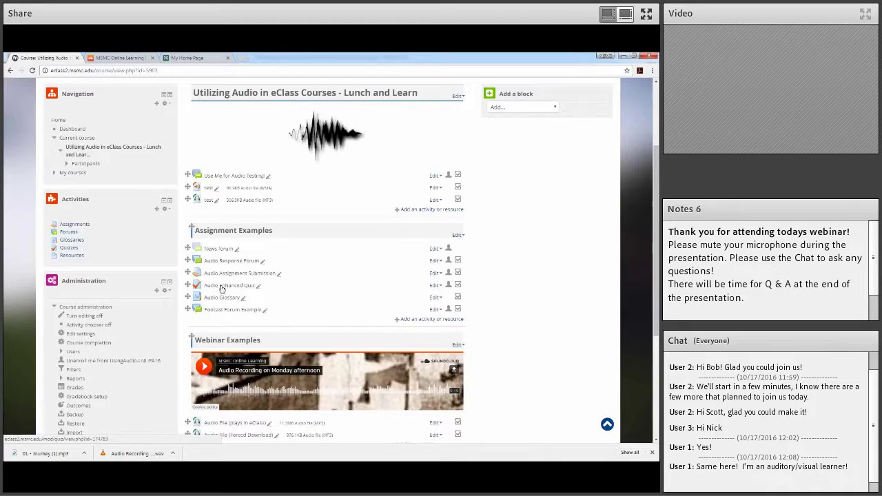
Open Audio Enhanced Quiz from Assignment Examples in a new tab, preview it, and go to question 2
middle_click(222, 289)
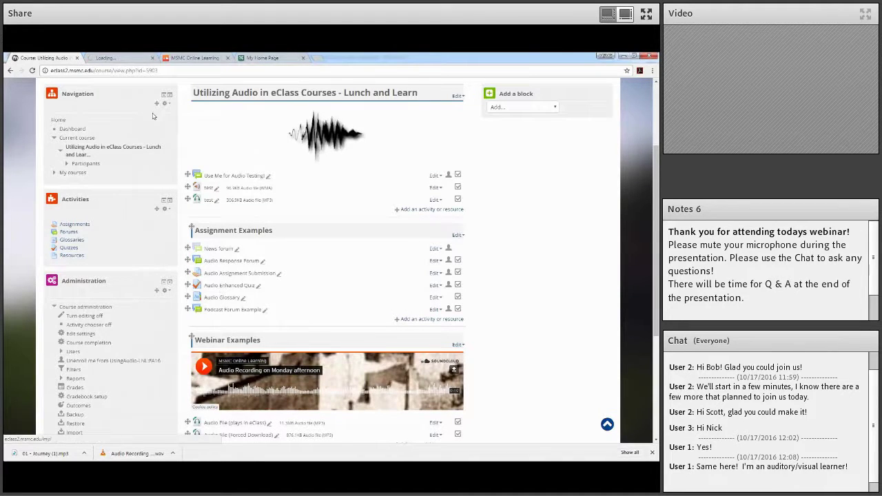
click(116, 61)
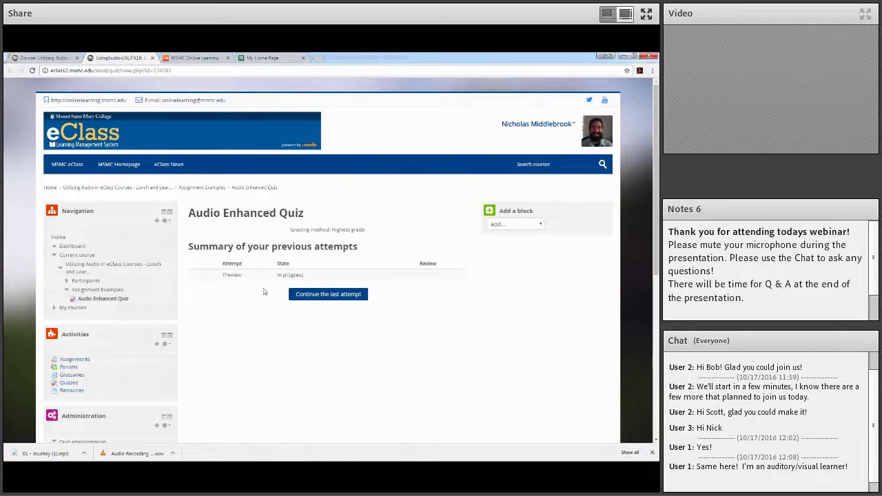
scroll(249, 371, down, 1)
scroll(248, 371, down, 3)
click(89, 351)
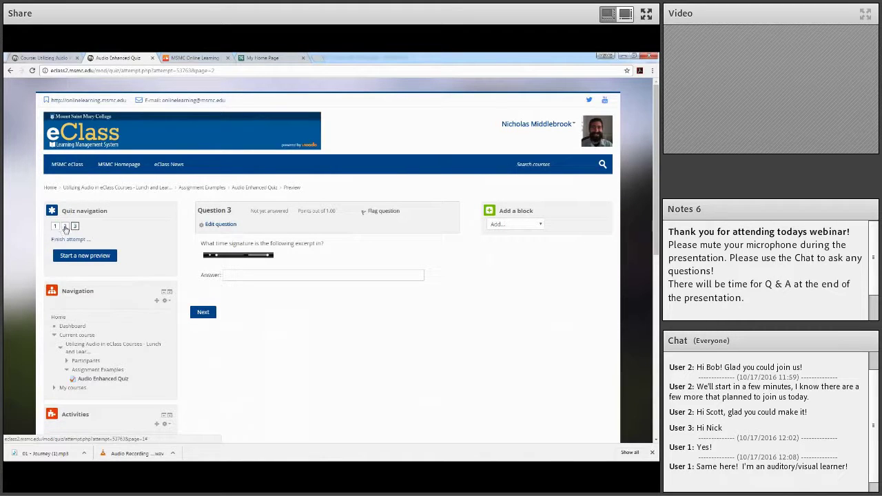
click(65, 227)
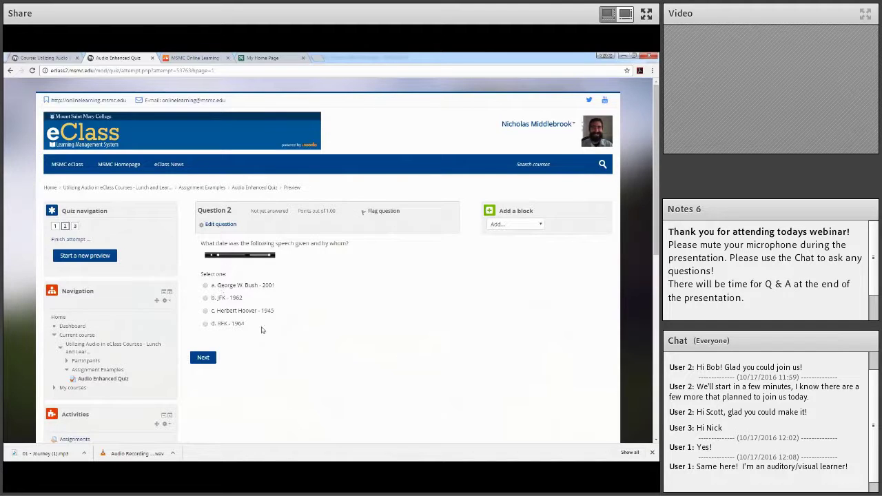
Play the speech clip in question 2, answer it with JFK - 1962, and proceed to question 3
click(212, 257)
click(226, 297)
click(203, 358)
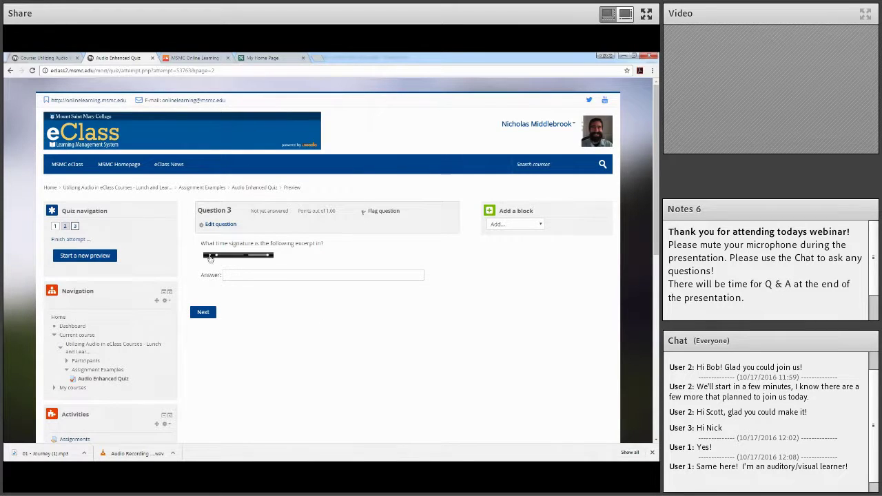
Play the music excerpt in question 3, answer the time signature as 5/4, and proceed to the attempt summary
click(210, 258)
click(248, 274)
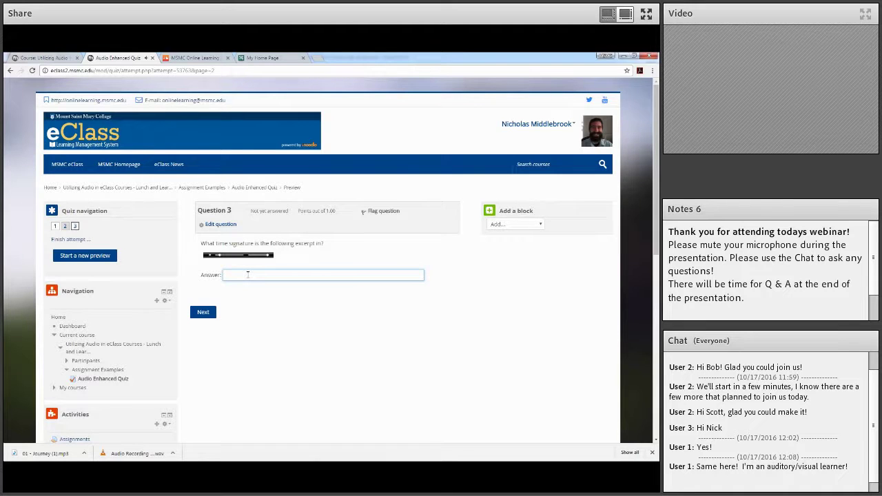
text(5/4)
click(214, 313)
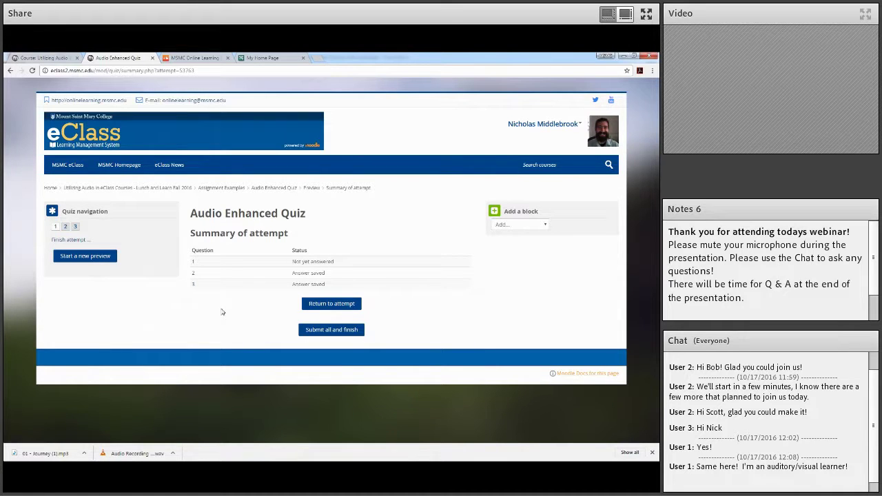
Return to the course page and open Audio Glossary and Podcast Forum Example from Assignment Examples in new tabs
click(155, 188)
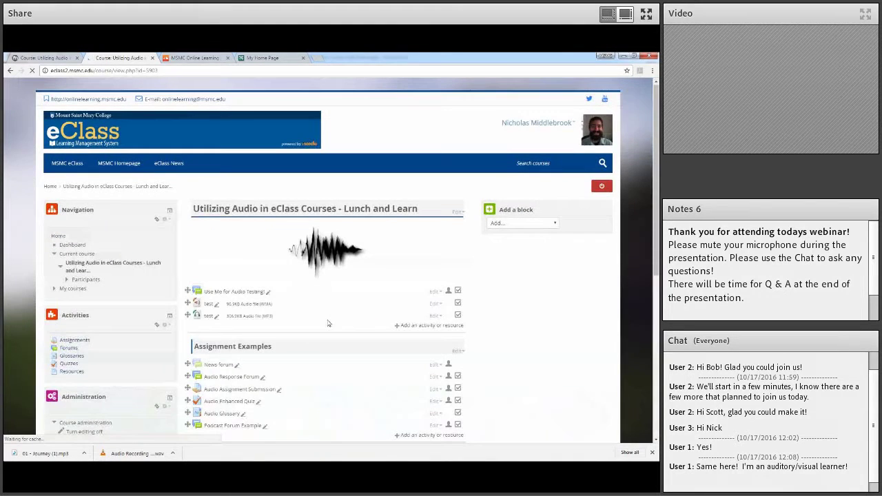
scroll(464, 343, down, 1)
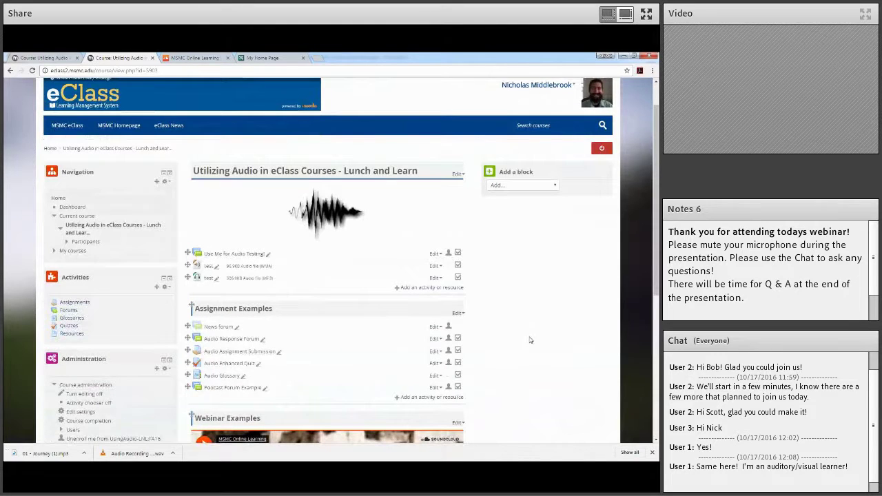
scroll(482, 341, down, 1)
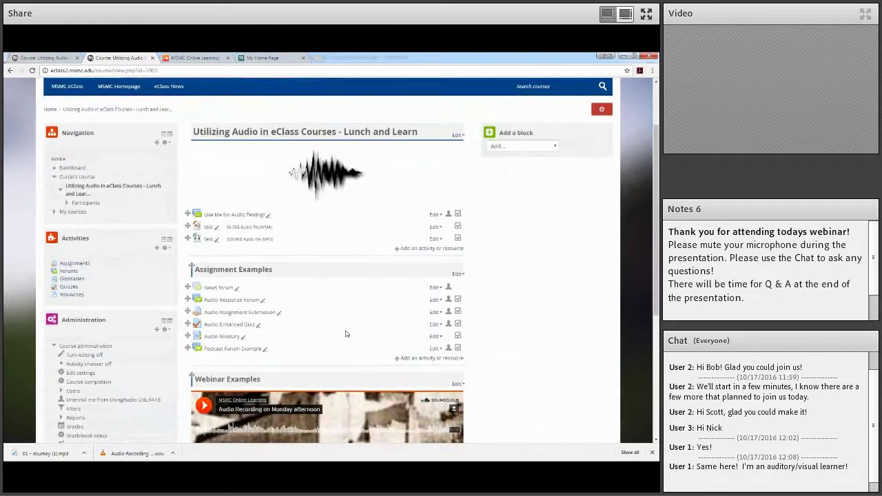
middle_click(224, 352)
middle_click(223, 352)
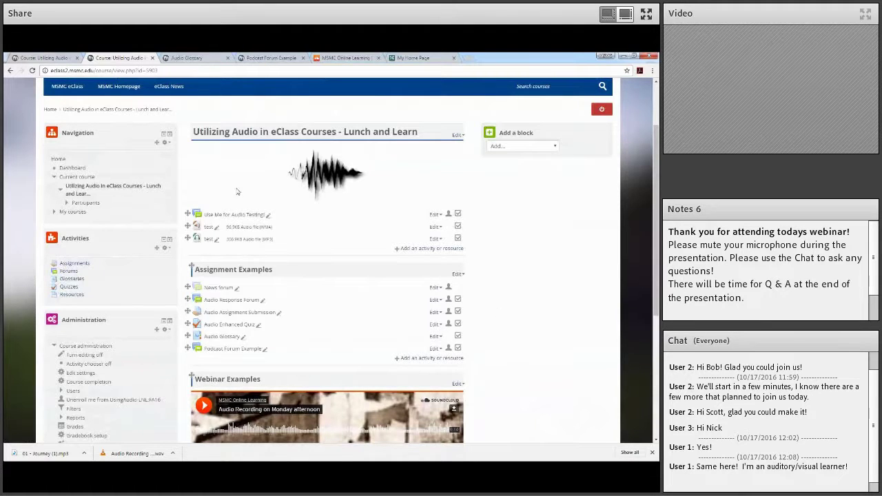
Switch to the Audio Glossary, review its heart sound entries, and play the Late Systolic Murmer clip
click(187, 58)
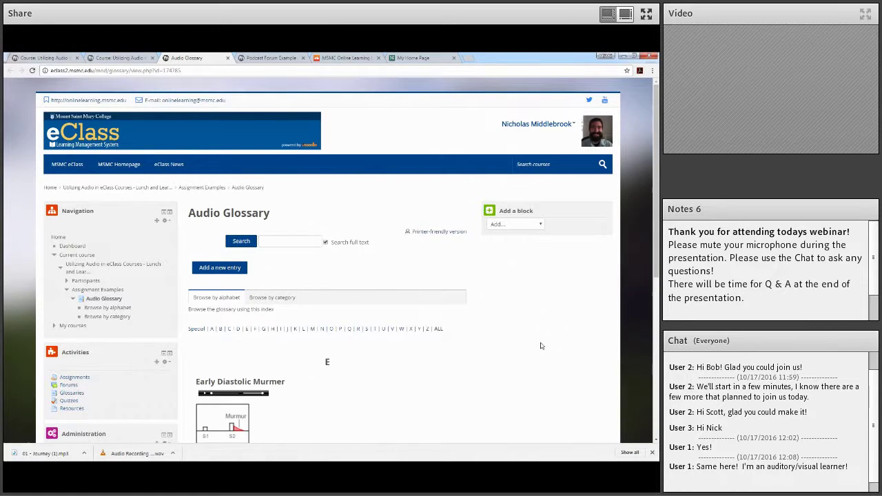
scroll(537, 326, down, 1)
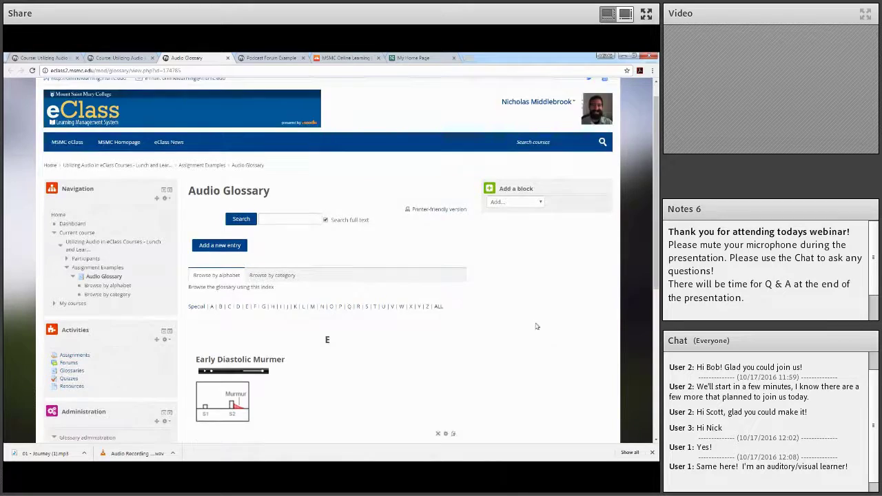
scroll(537, 326, down, 3)
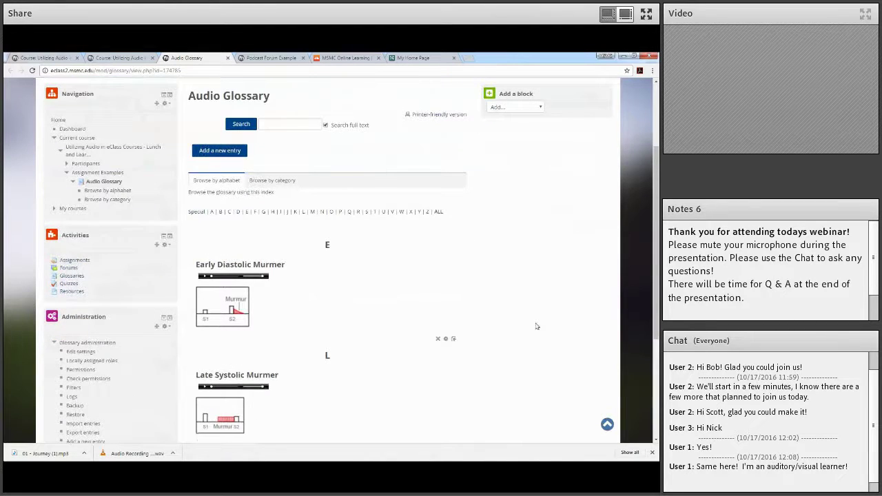
scroll(537, 326, down, 3)
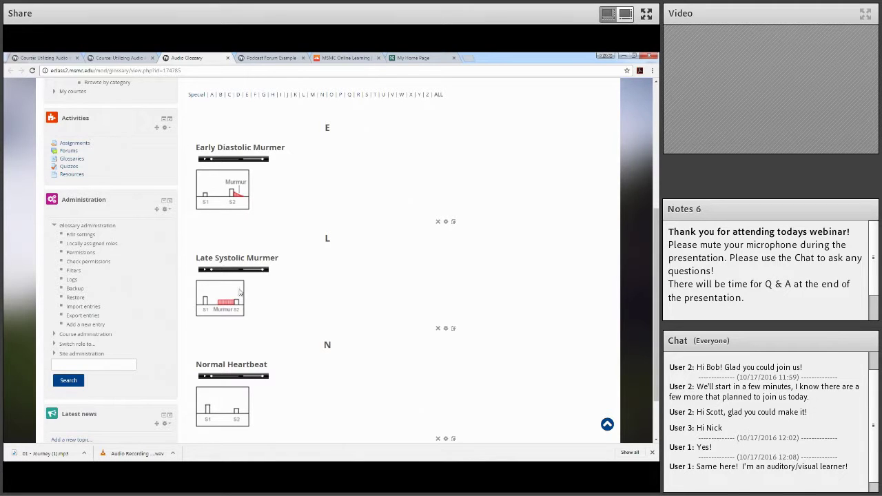
click(205, 273)
Return from the glossary to the main course page and bring up its Assignment Examples section
scroll(498, 303, up, 3)
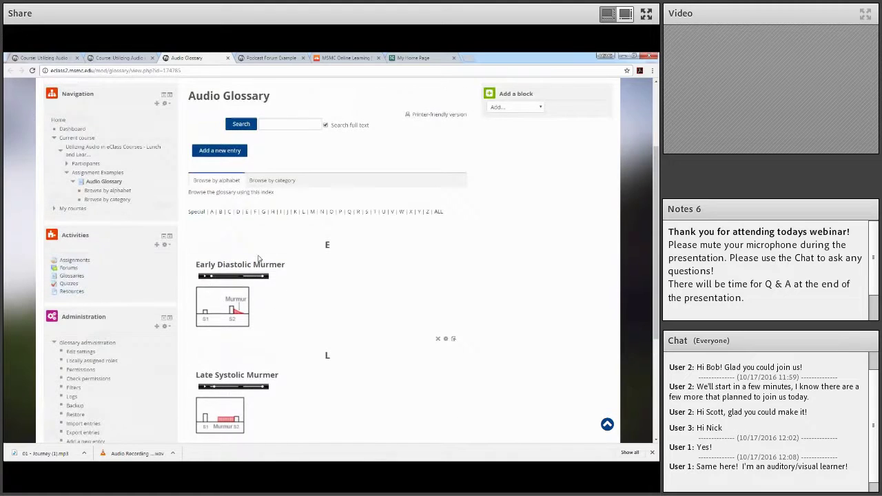
scroll(158, 158, up, 1)
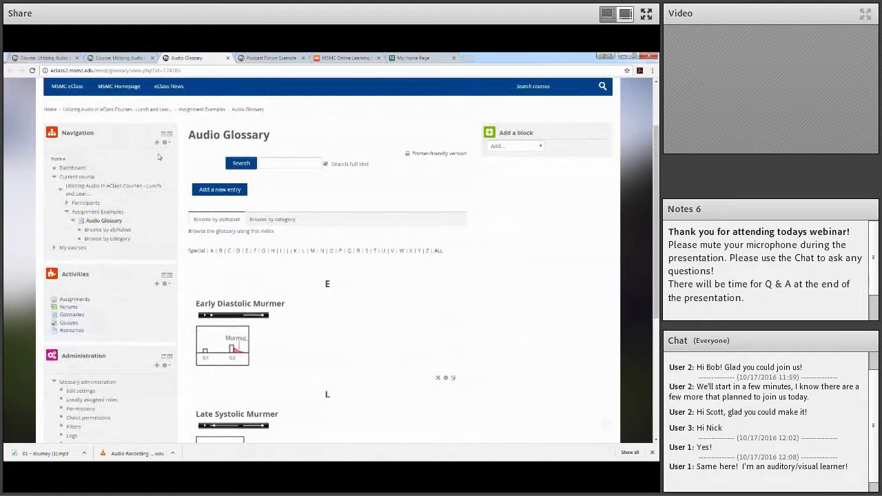
click(150, 109)
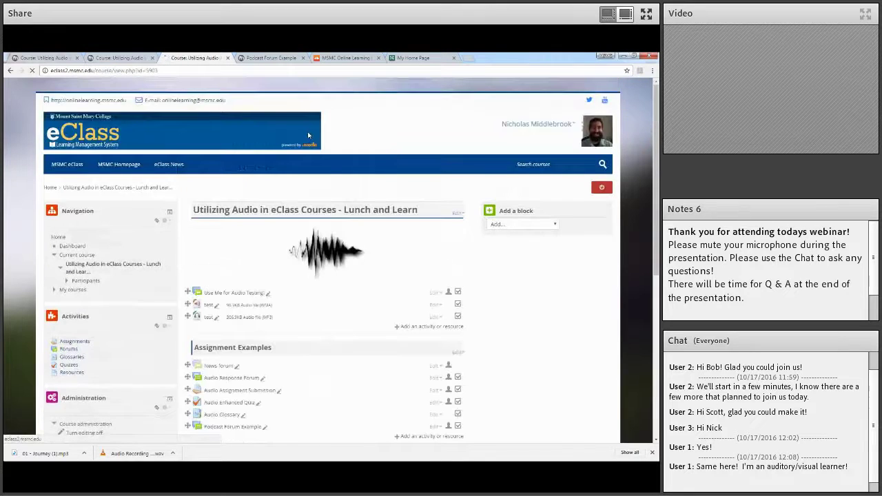
scroll(523, 333, down, 1)
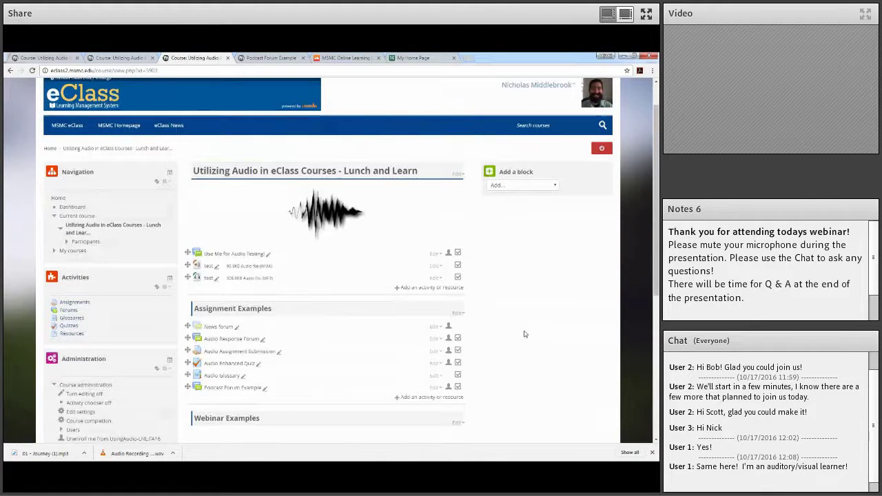
scroll(524, 333, down, 2)
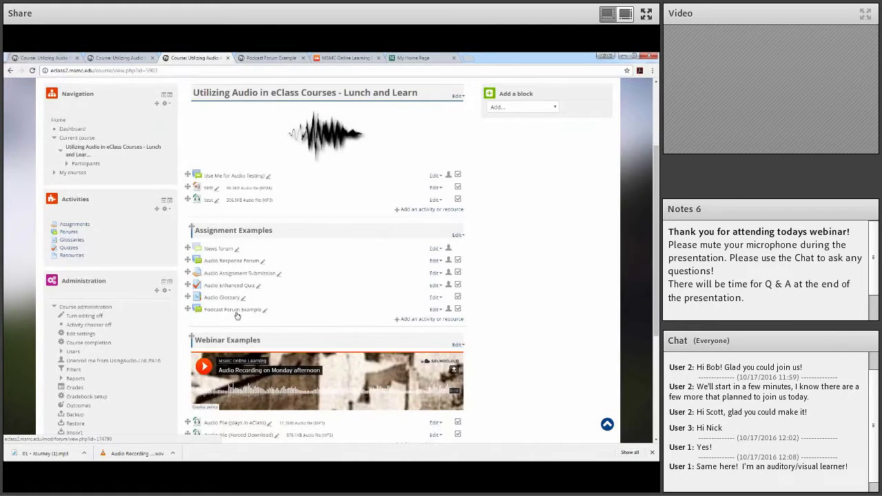
Switch to the Podcast Forum Example and expand Subscription mode in the forum administration to review its options
click(290, 59)
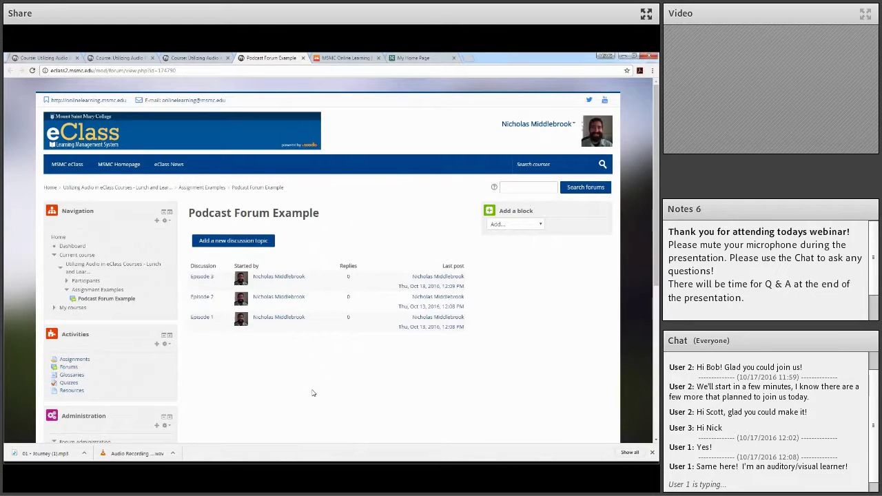
scroll(307, 389, down, 3)
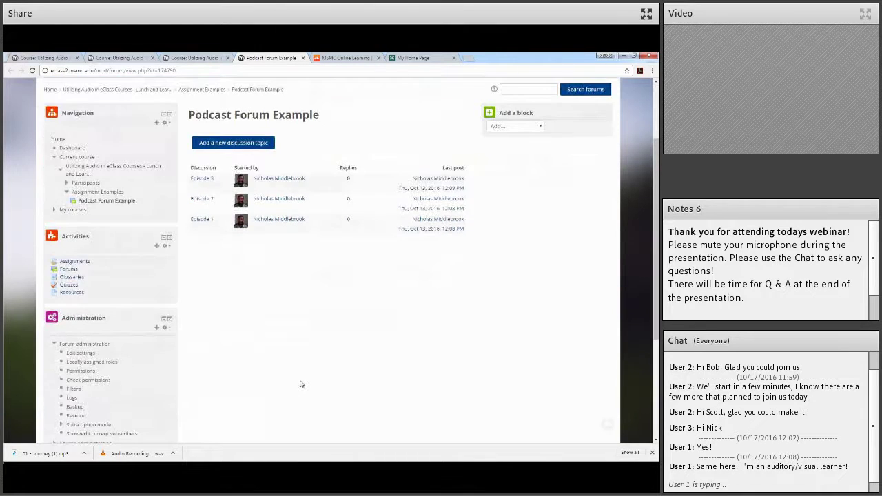
scroll(300, 384, down, 2)
click(60, 368)
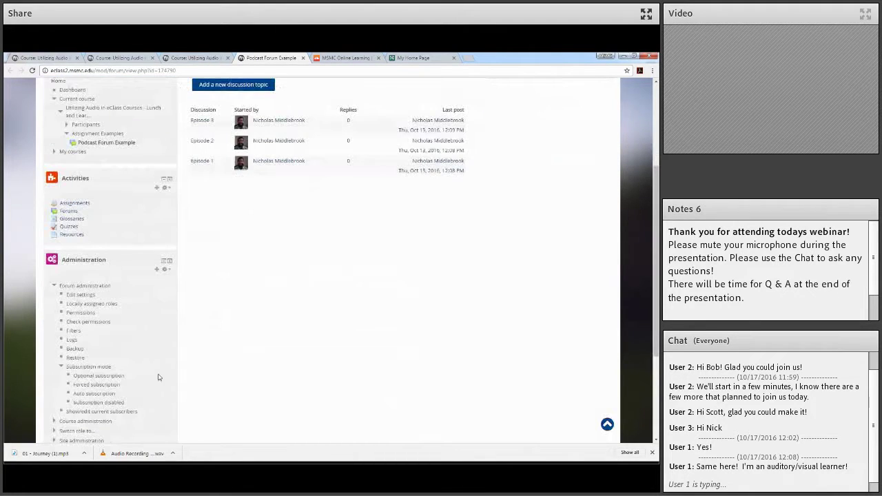
scroll(75, 303, down, 3)
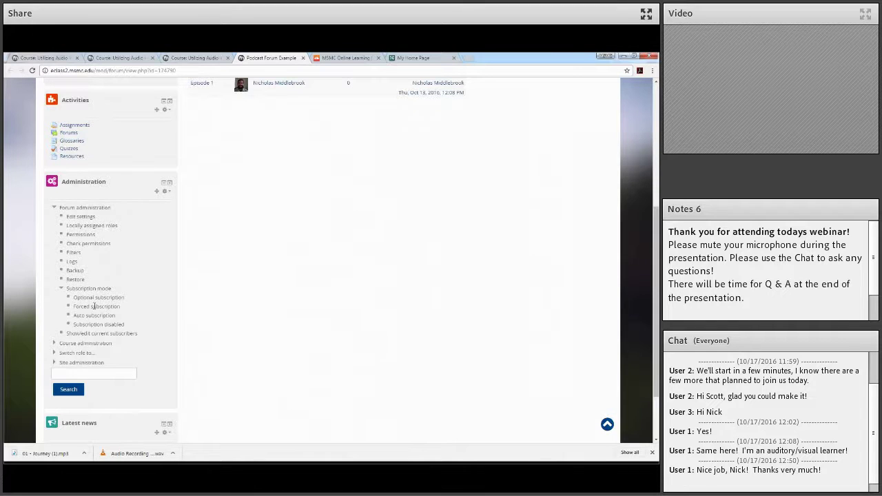
scroll(255, 346, up, 3)
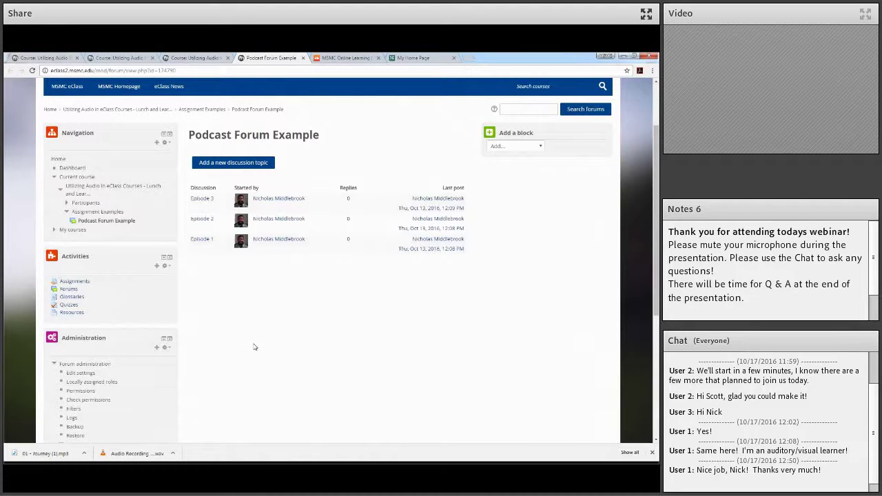
Open the Episode 1 discussion, play its audio clip, and return to the main course page
click(206, 241)
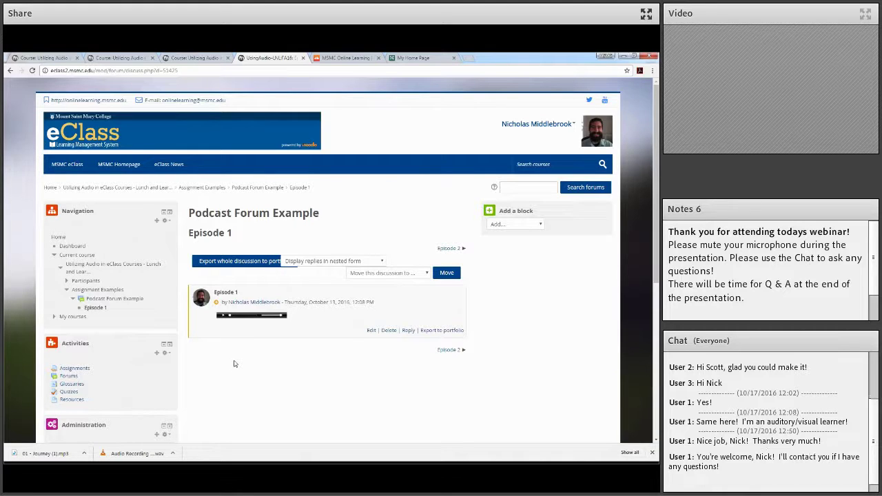
click(224, 318)
click(153, 189)
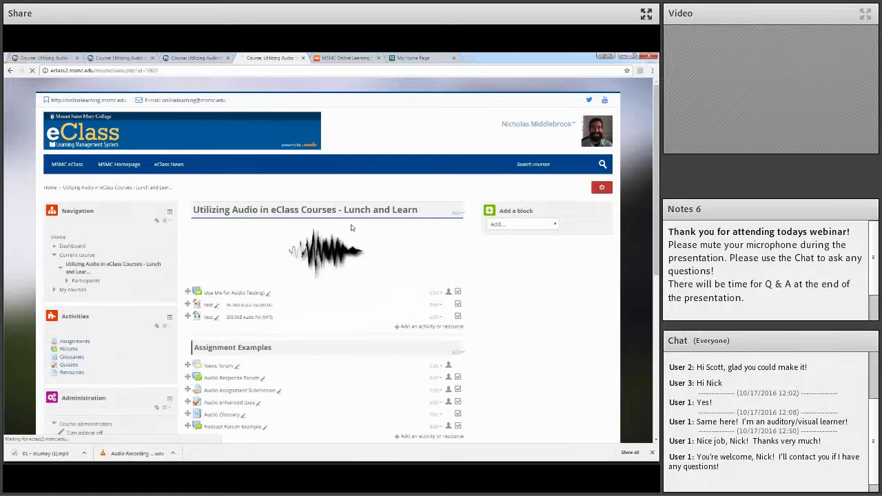
scroll(513, 315, down, 1)
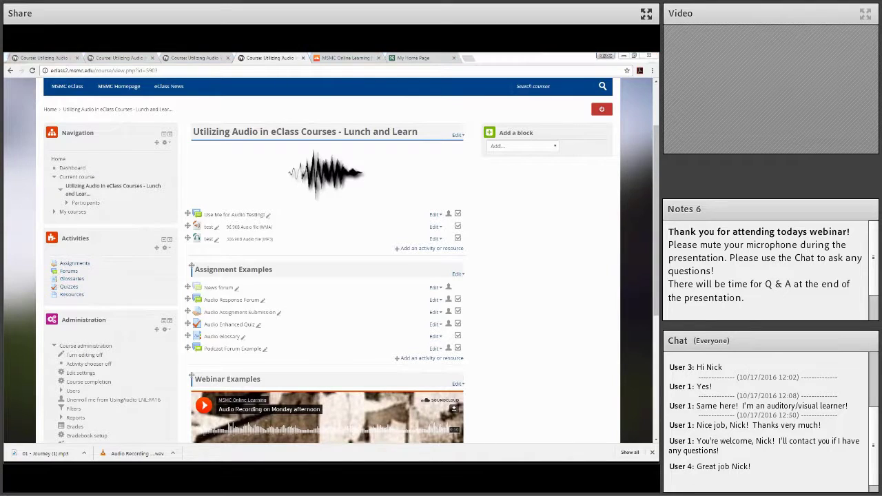
Switch to PowerPoint, start the slide show from the Closing Thoughts slide, and reveal its first bullet point
key(alt+Tab)
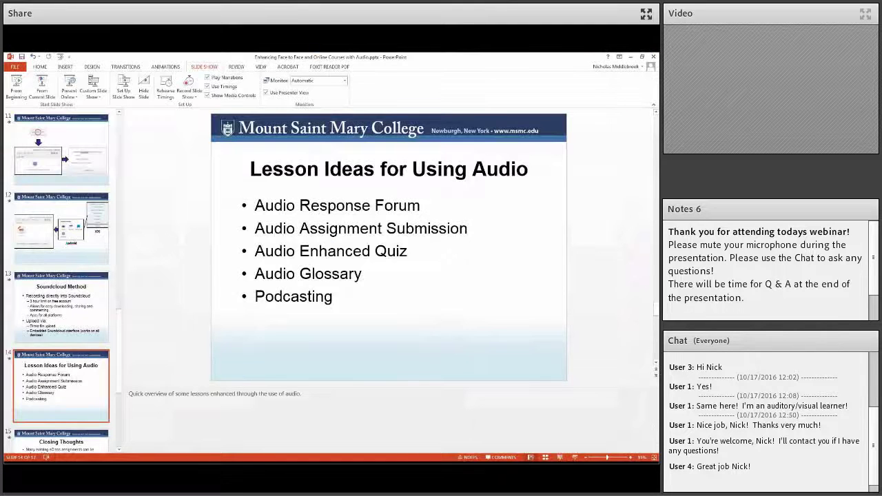
scroll(87, 398, down, 1)
click(61, 421)
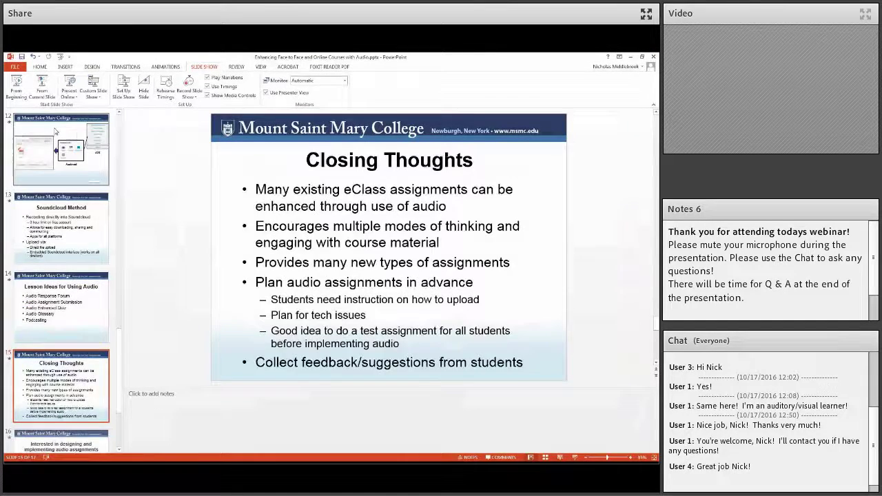
click(42, 89)
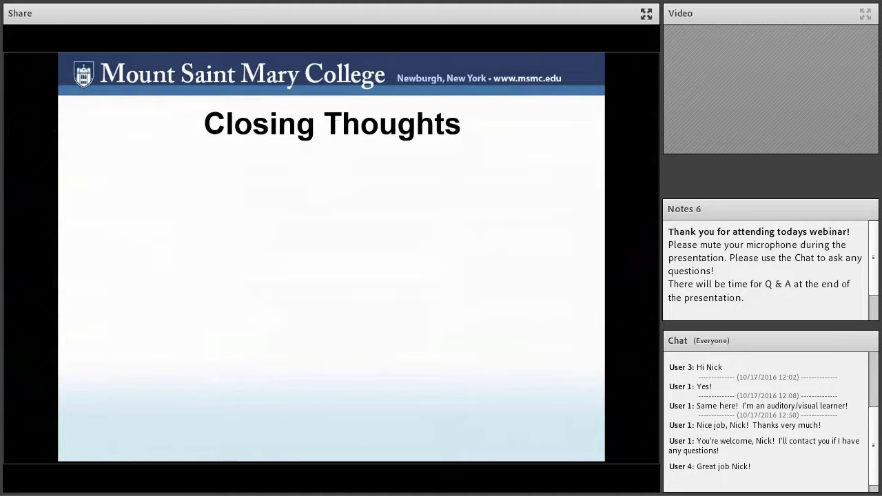
key(Right)
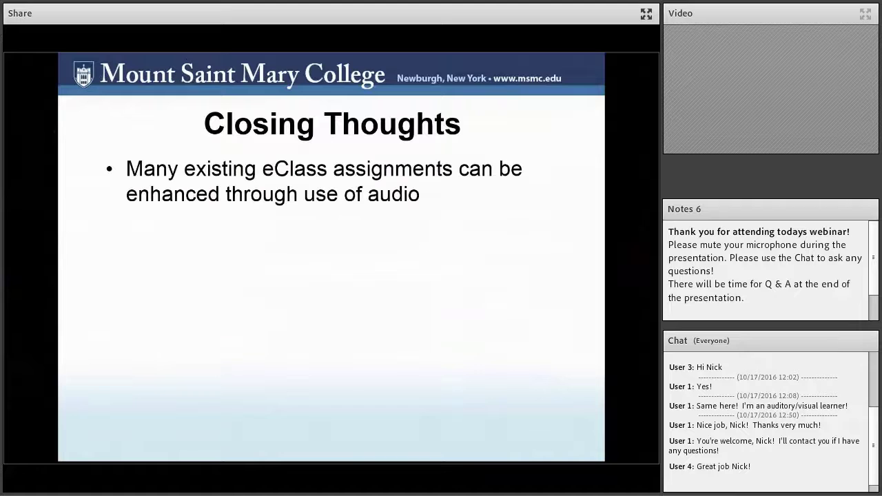